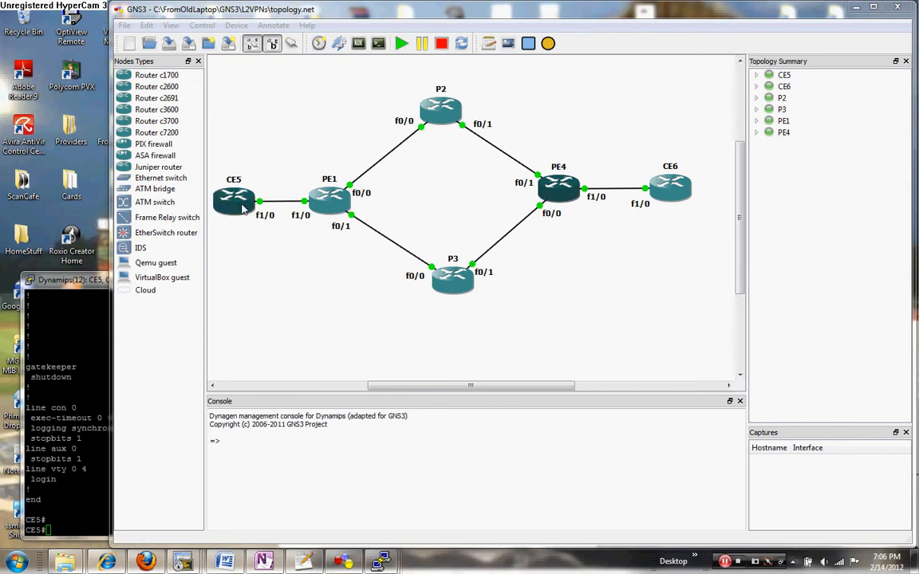
# Run show protocols on the CE5 console and highlight the IPX routing line in its output
pyautogui.click(76, 280)
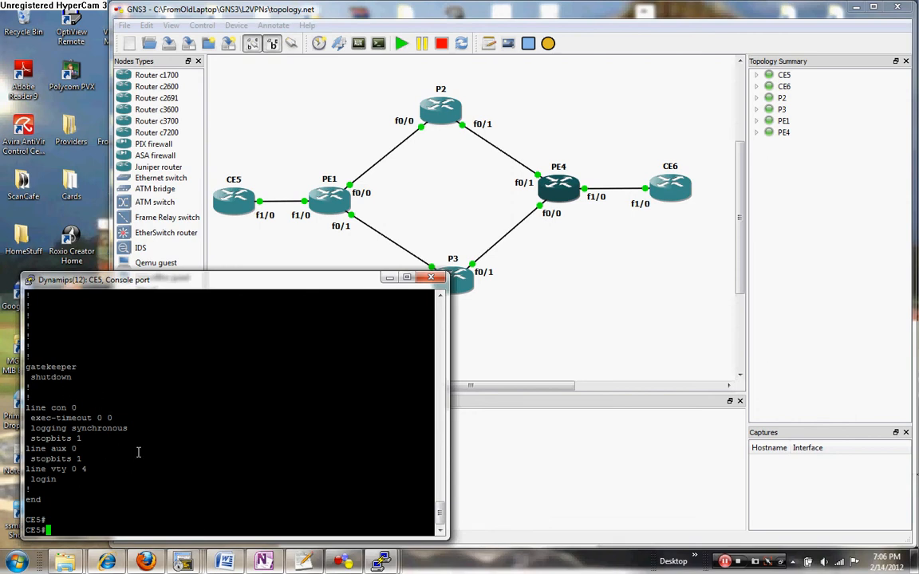
pyautogui.write('sh')
pyautogui.write('prot')
pyautogui.press('Tab')
pyautogui.press('Return')
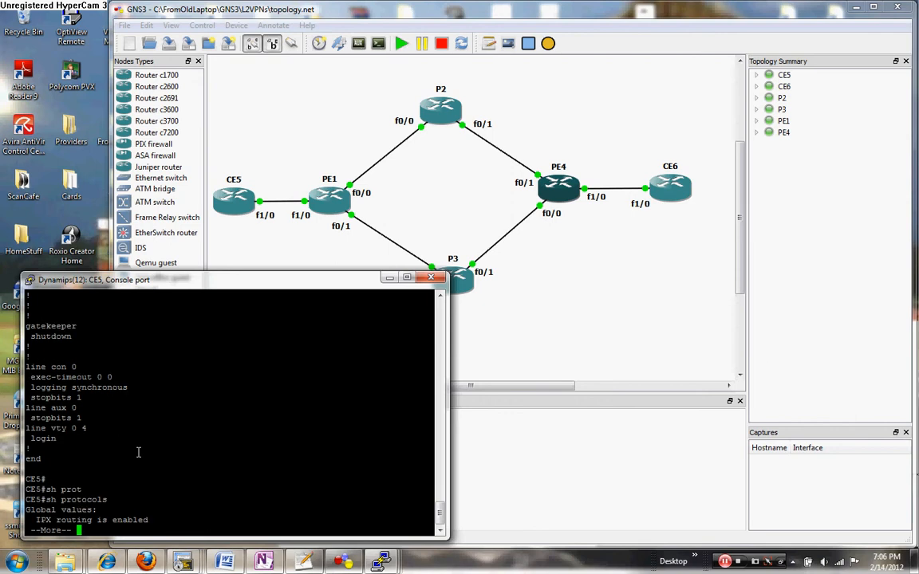
pyautogui.press('space')
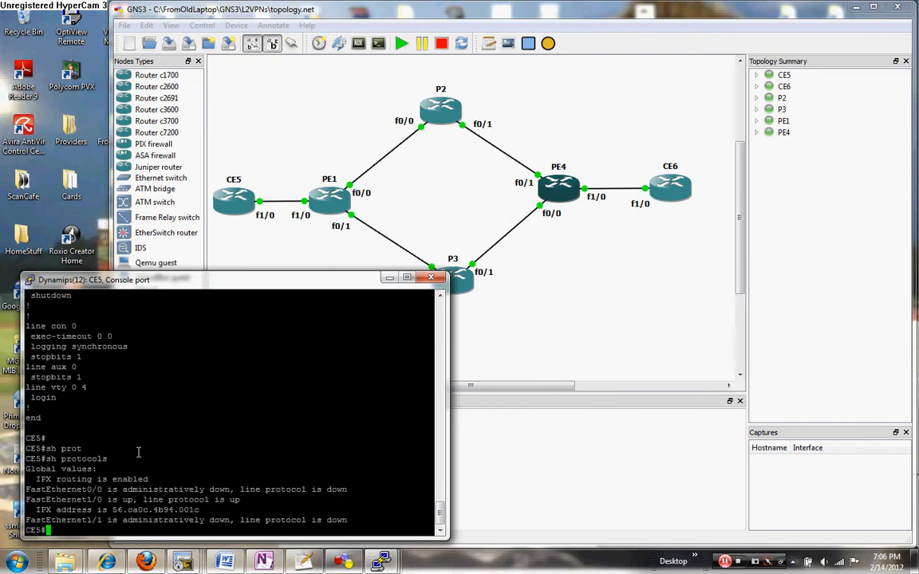
pyautogui.press('Return')
pyautogui.press('Return')
pyautogui.press('Return')
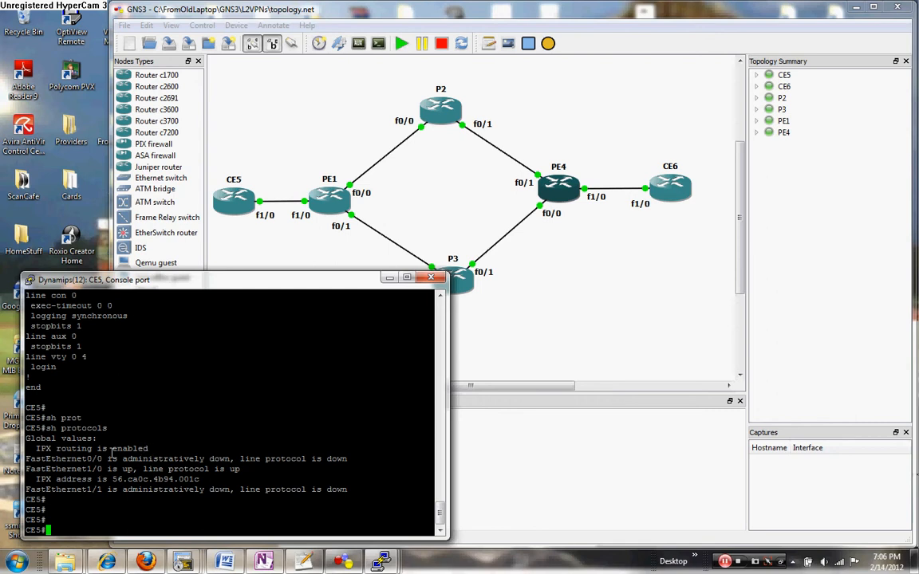
pyautogui.moveTo(31, 448); pyautogui.dragTo(435, 449)
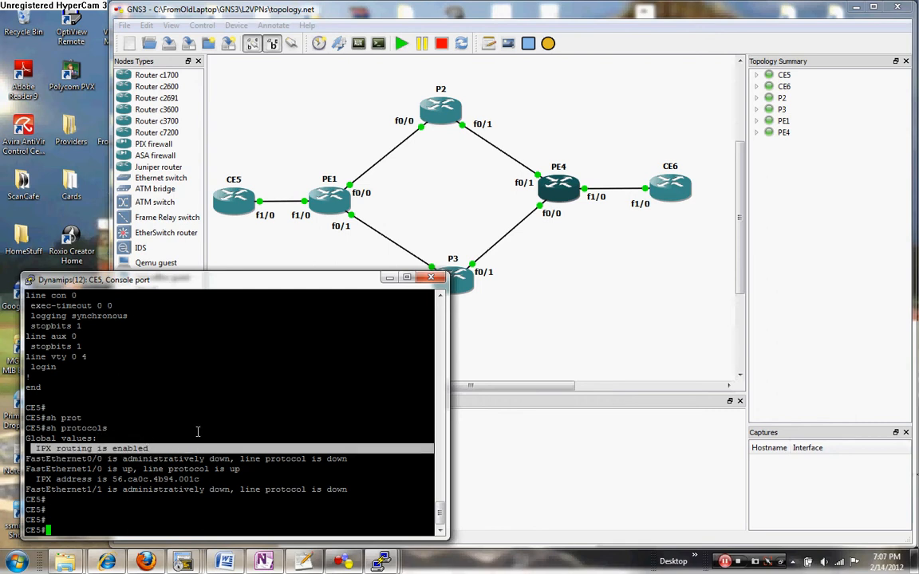
# Switch to the CE6 console and run show protocols through to the end of its output
pyautogui.moveTo(192, 566)
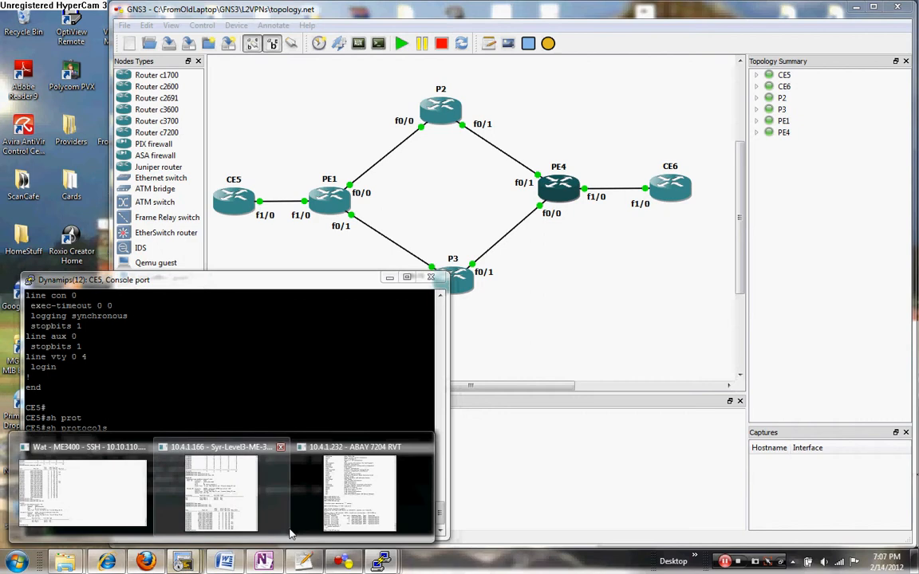
pyautogui.moveTo(380, 564)
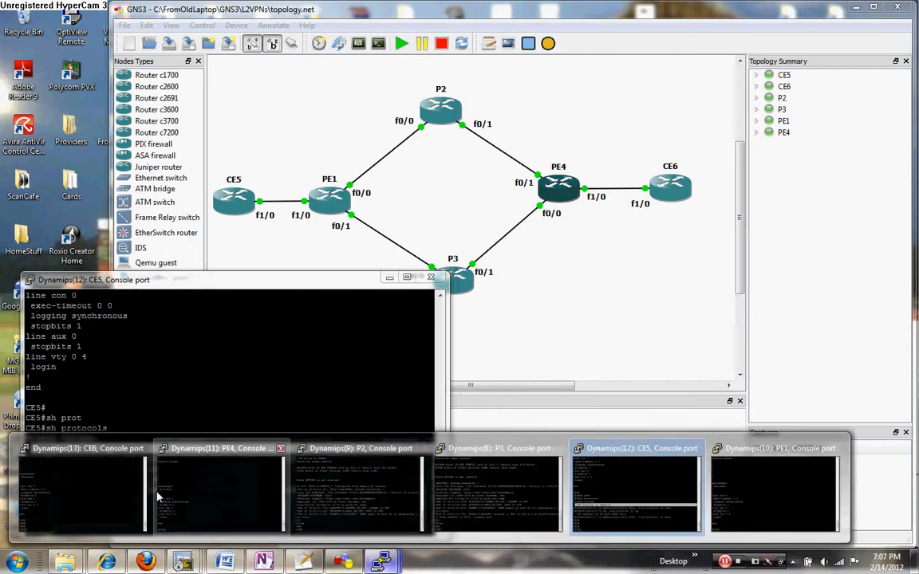
pyautogui.click(80, 490)
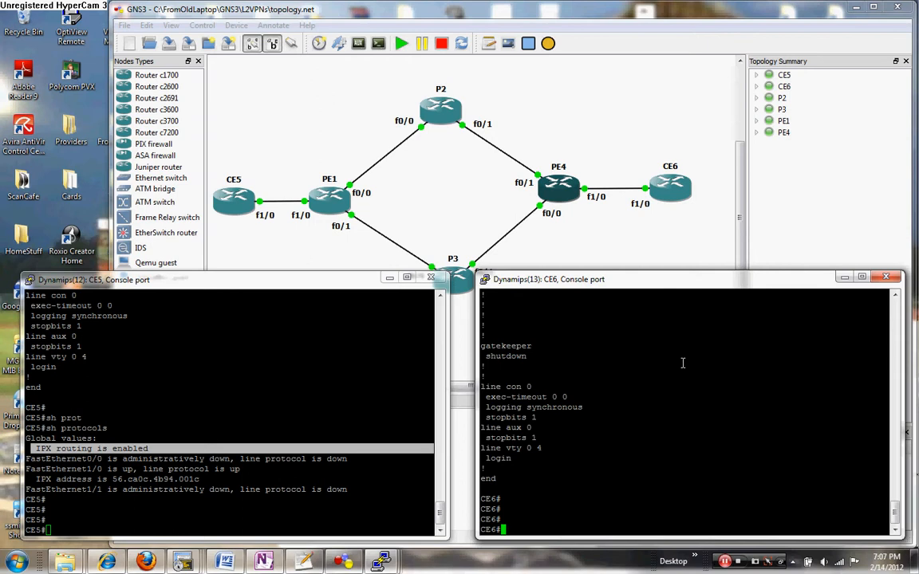
pyautogui.write('sh pro')
pyautogui.press('Tab')
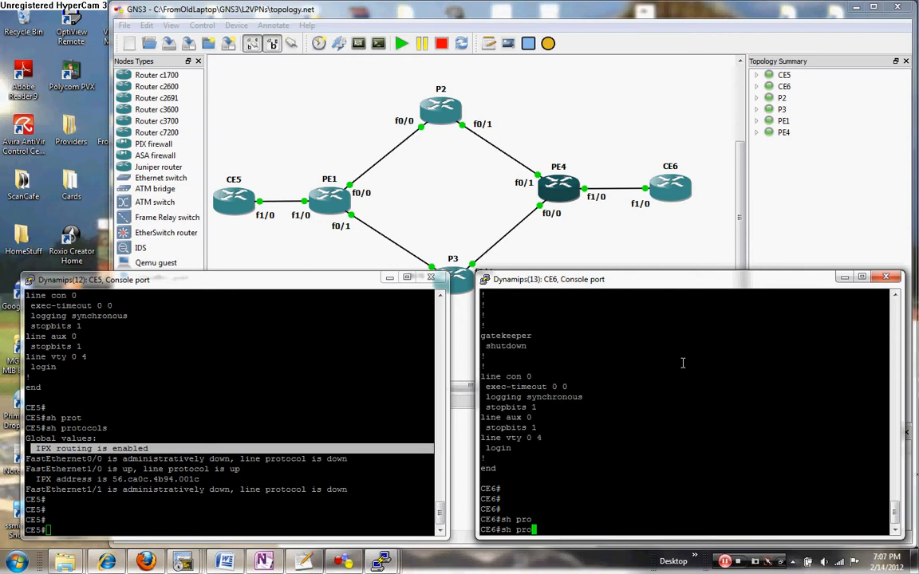
pyautogui.write('t')
pyautogui.press('Tab')
pyautogui.press('Return')
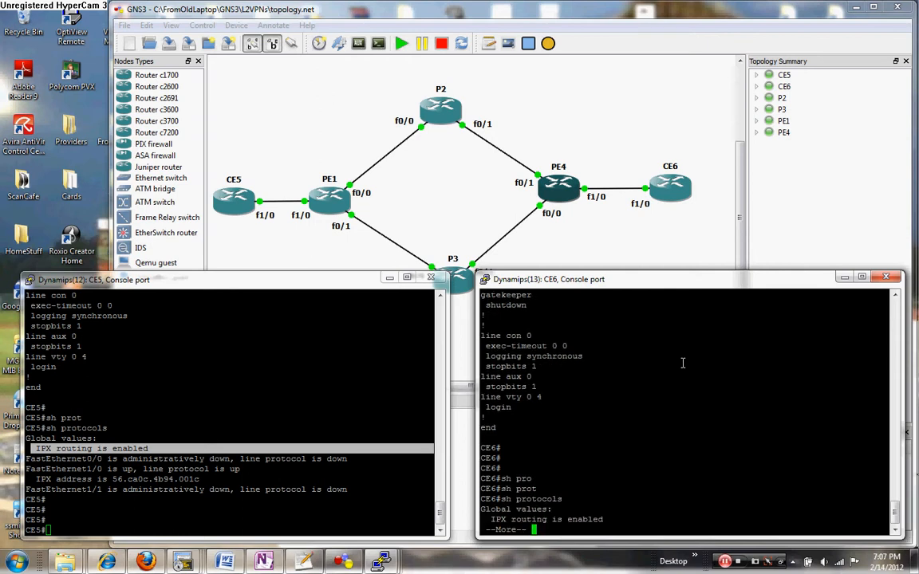
pyautogui.press('space')
pyautogui.press('Return')
pyautogui.press('Return')
pyautogui.press('Return')
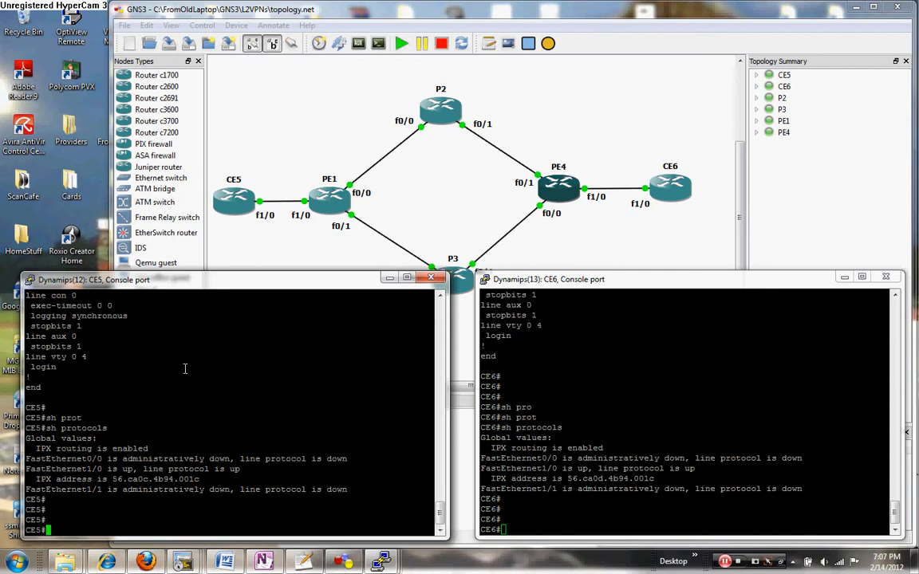
# Display the running configuration on CE5 as far as the FastEthernet interface sections
pyautogui.write('sh runn')
pyautogui.press('Return')
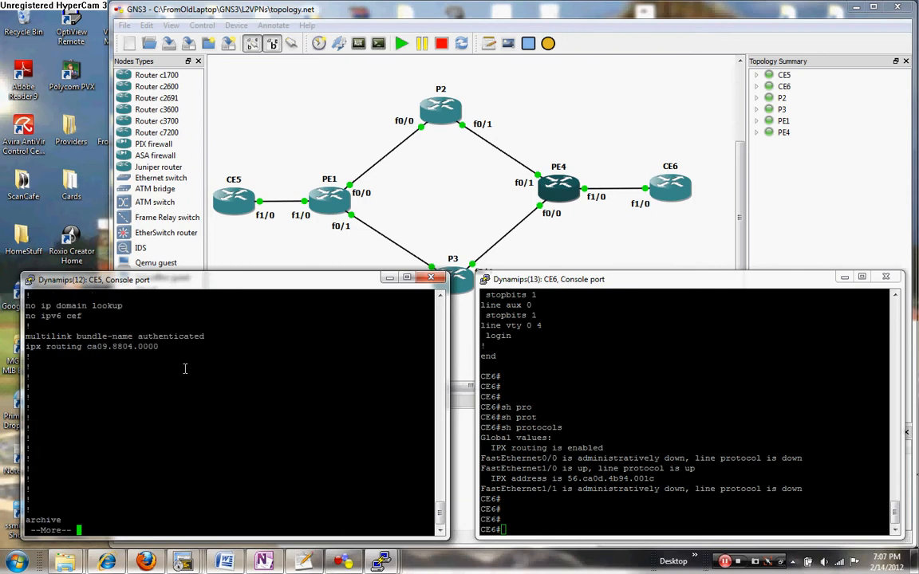
pyautogui.press('space')
pyautogui.press('Return')
pyautogui.press('Return')
pyautogui.press('Return')
pyautogui.press('Return')
pyautogui.press('Return')
pyautogui.press('Return')
pyautogui.press('Return')
pyautogui.press('Return')
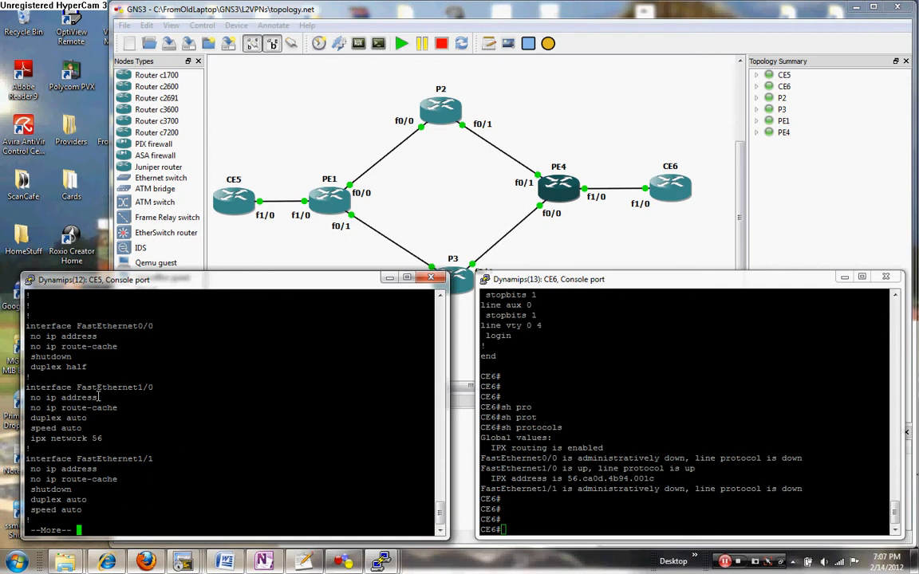
# Highlight the IP address and IPX network lines under CE5's FastEthernet1/0, and page to the configuration's end
pyautogui.moveTo(93, 397); pyautogui.dragTo(35, 401)
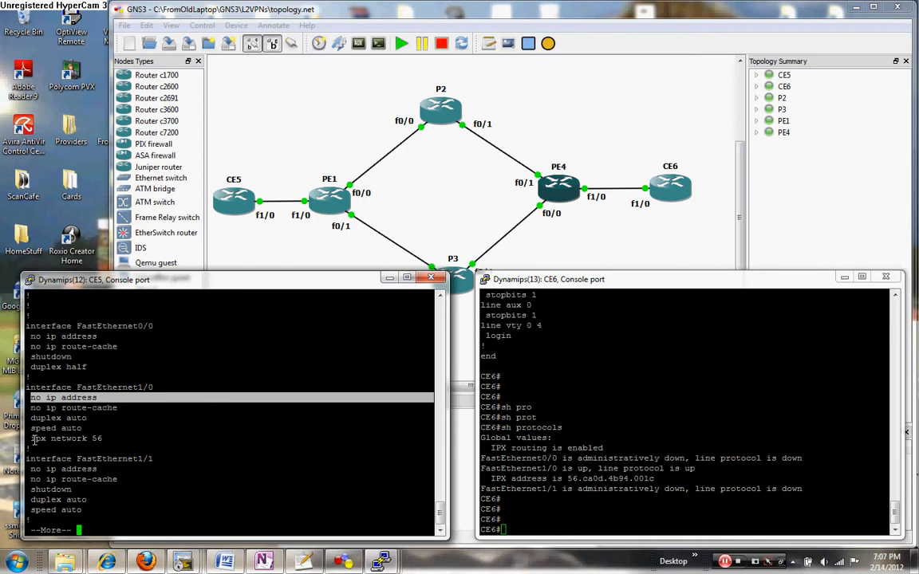
pyautogui.moveTo(33, 439); pyautogui.dragTo(99, 438)
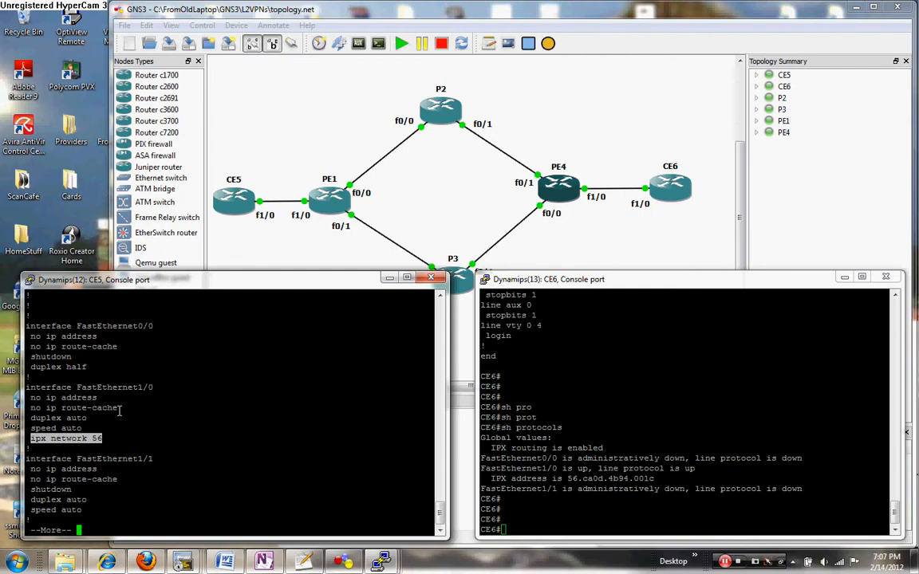
pyautogui.press('space')
pyautogui.press('space')
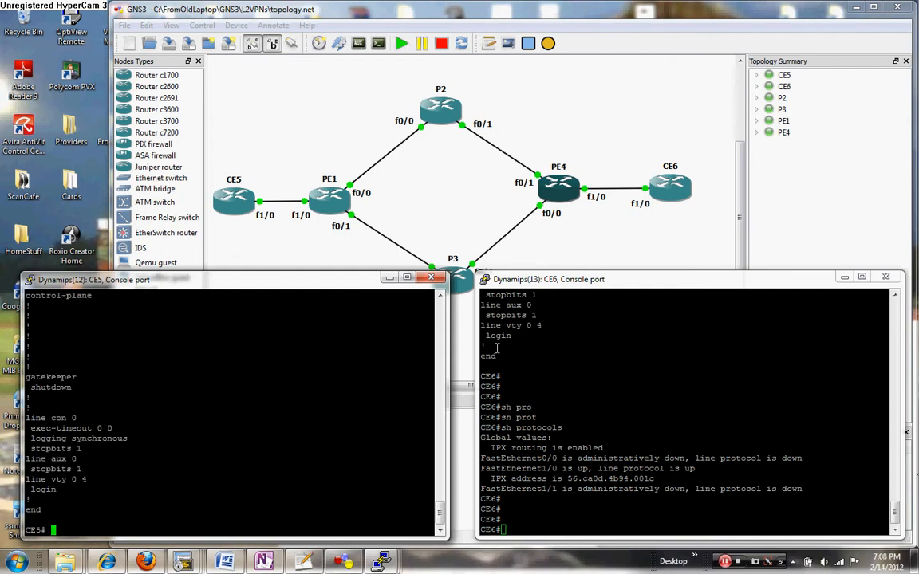
# Display the running configuration on CE6 through the FastEthernet interface sections and quit the listing
pyautogui.click(543, 312)
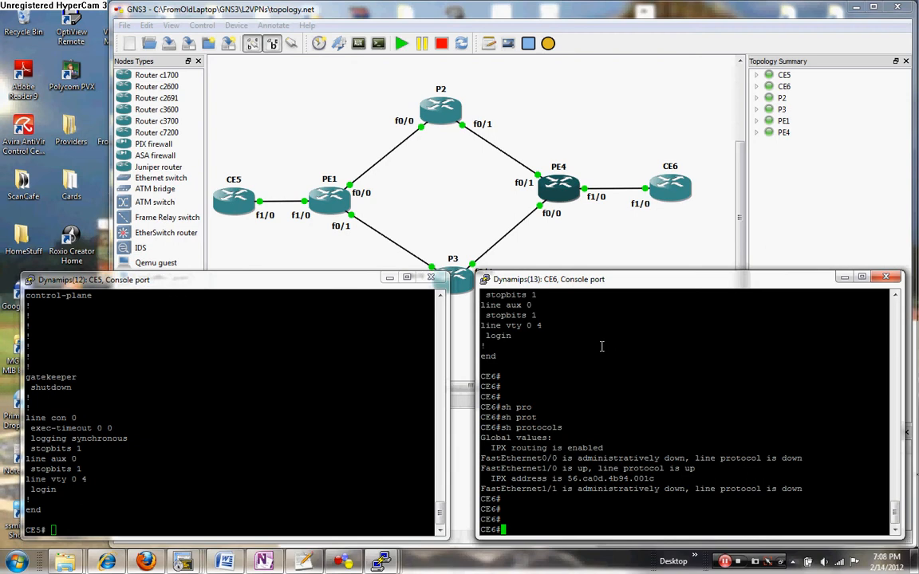
pyautogui.write('sh runn')
pyautogui.press('Return')
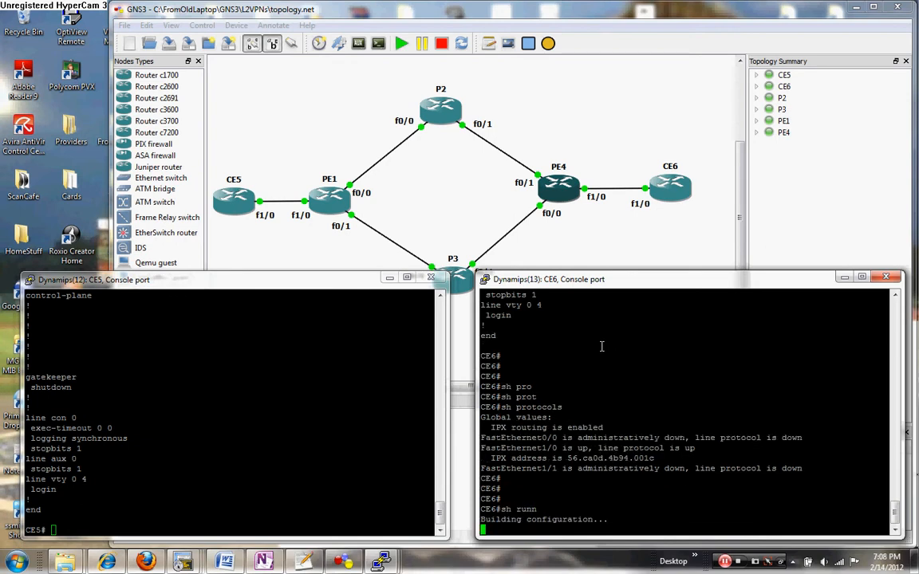
pyautogui.press('space')
pyautogui.press('space')
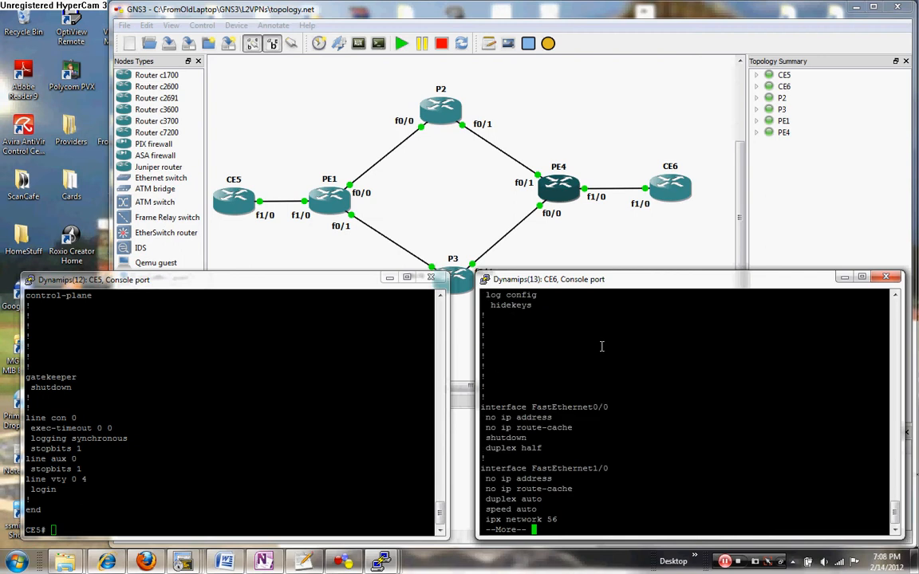
pyautogui.press('Return')
pyautogui.press('Return')
pyautogui.press('Return')
pyautogui.press('Return')
pyautogui.press('Return')
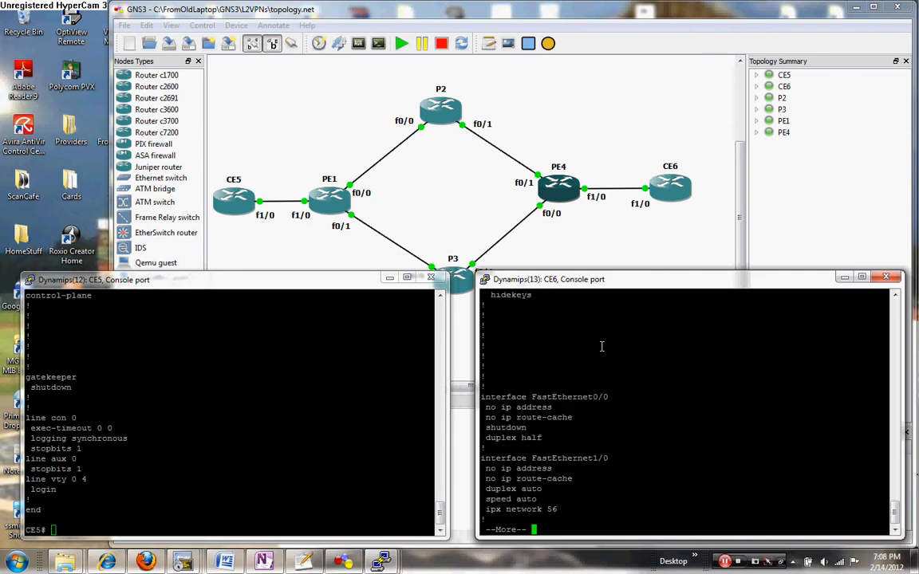
pyautogui.press('q')
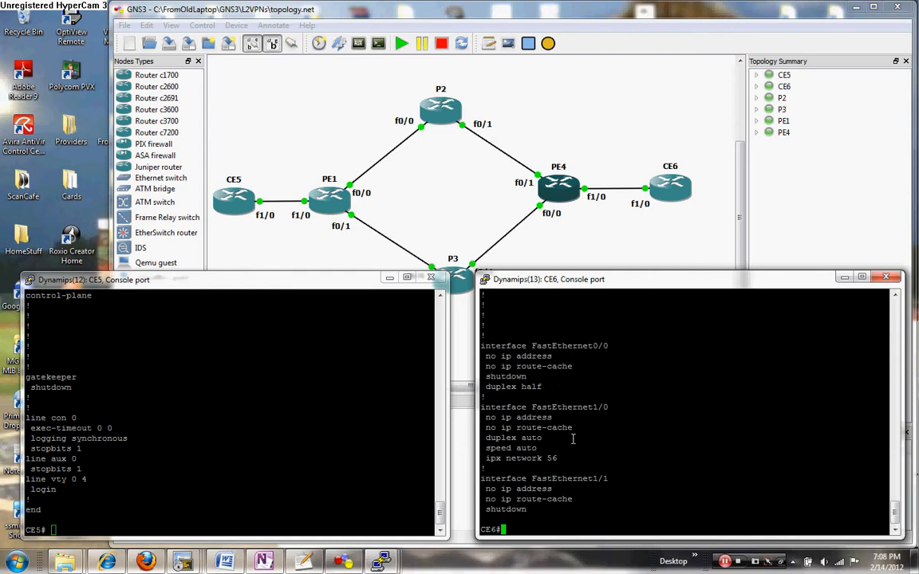
# Highlight the IPX network line under FastEthernet1/0 in CE6's configuration, and clear the highlight
pyautogui.moveTo(569, 459); pyautogui.dragTo(493, 461)
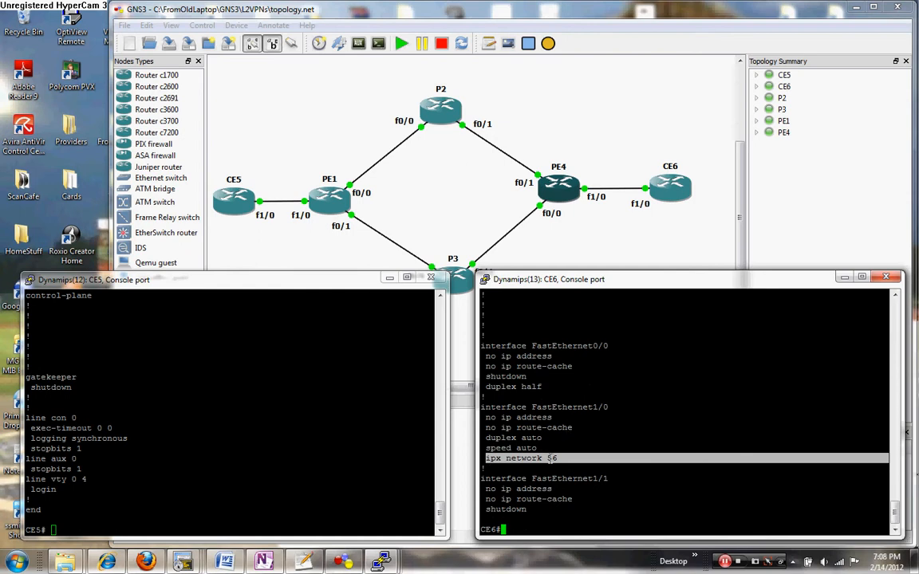
pyautogui.click(559, 459)
pyautogui.moveTo(560, 458); pyautogui.dragTo(487, 459)
pyautogui.click(553, 506)
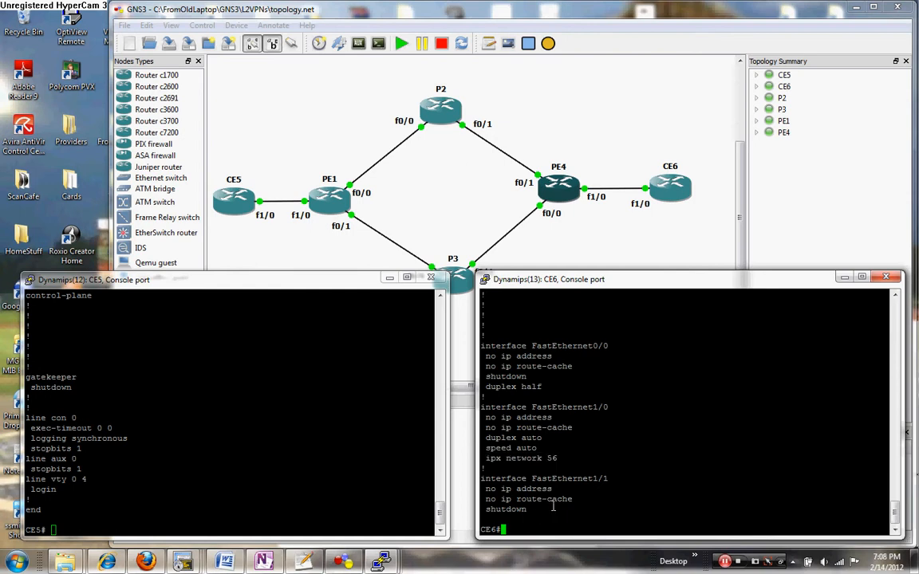
# Run sh ipx int fa1/0 on CE5 and highlight the node portion of the interface's IPX address
pyautogui.click(203, 486)
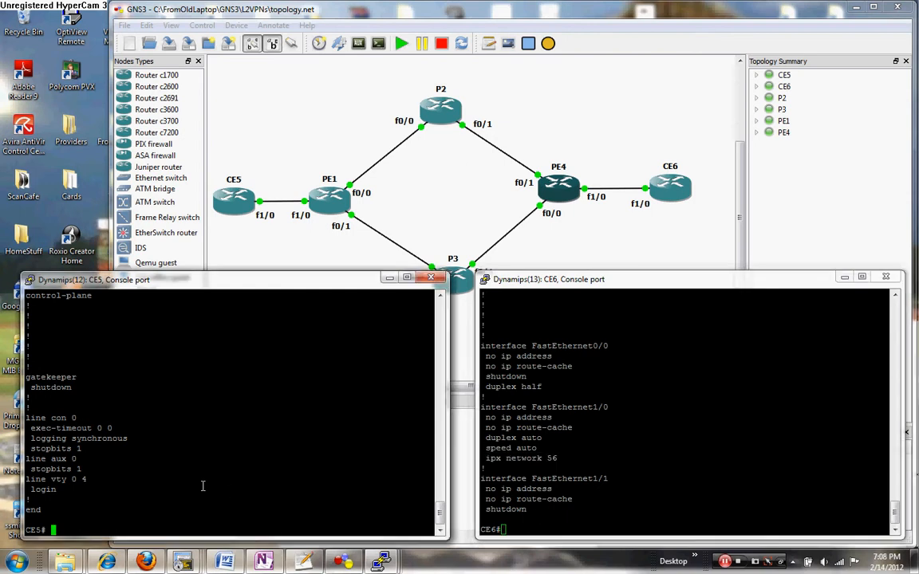
pyautogui.write('sh i')
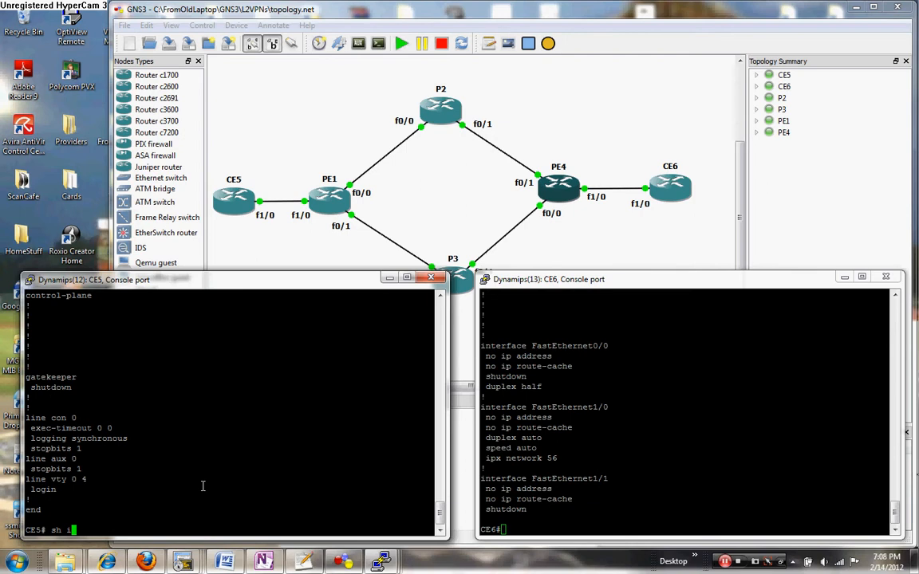
pyautogui.write('px int fa1/0')
pyautogui.press('Return')
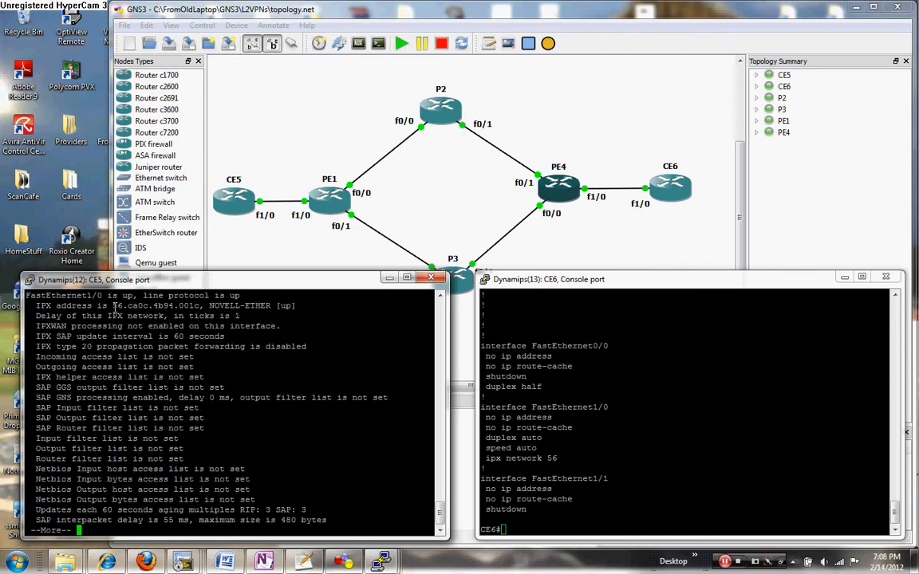
pyautogui.click(622, 392)
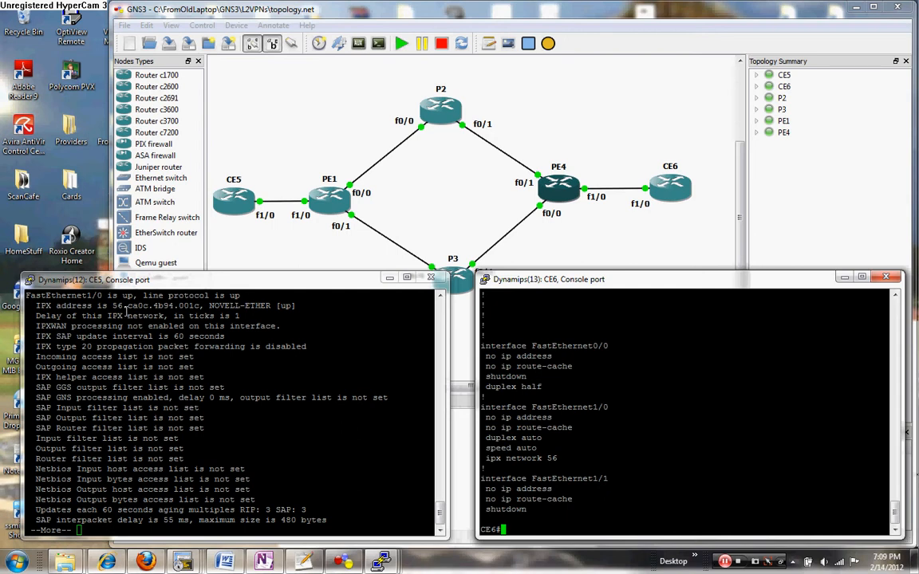
pyautogui.moveTo(126, 306); pyautogui.dragTo(199, 306)
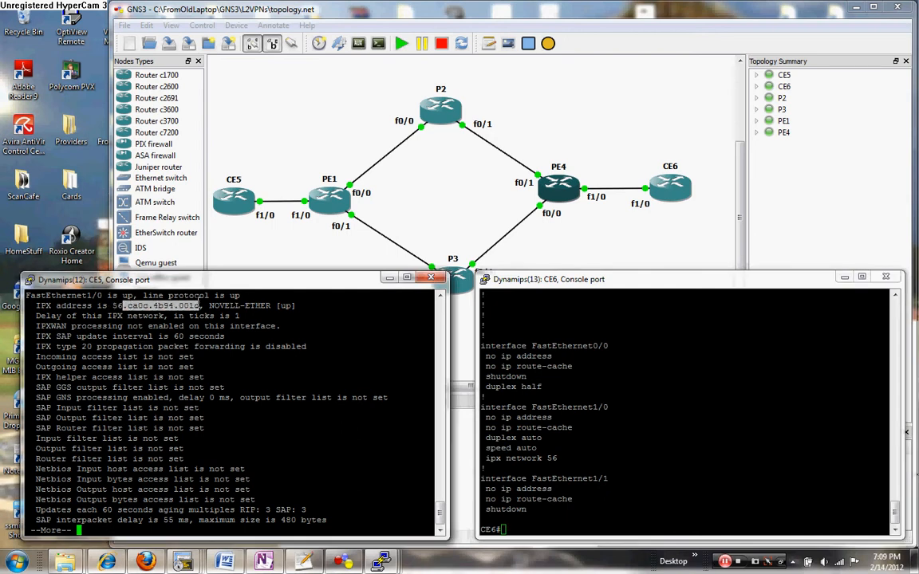
pyautogui.press('space')
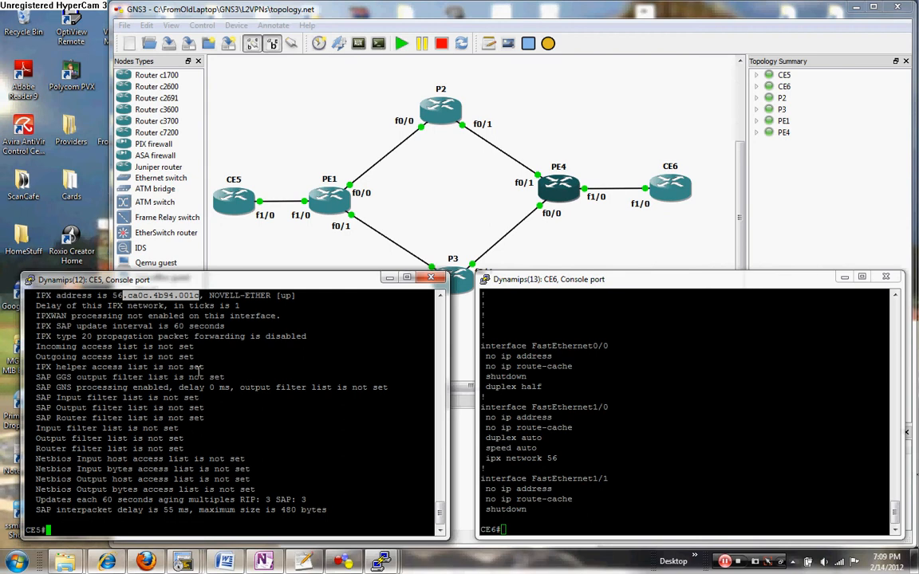
# Display CE5's running configuration again and examine the IPX network line under FastEthernet1/0
pyautogui.write('sh runn')
pyautogui.press('Return')
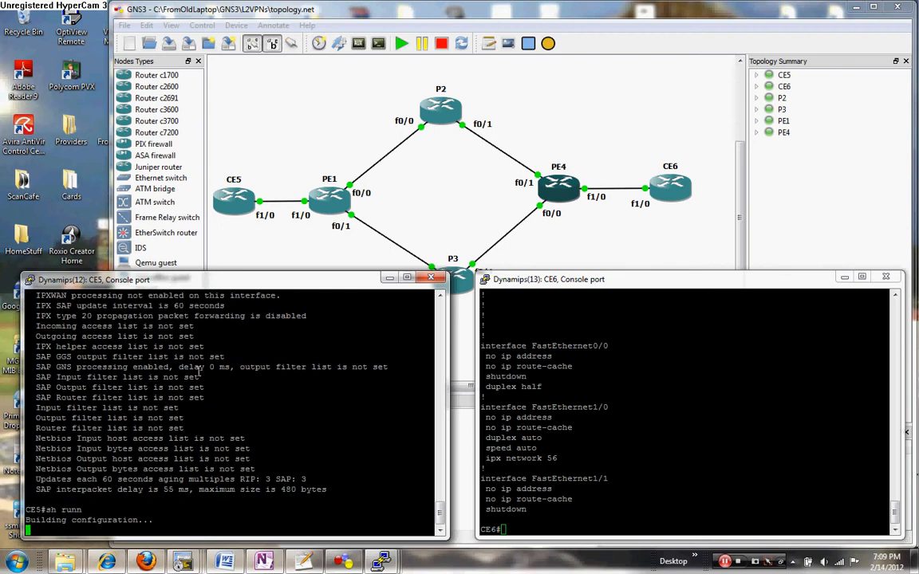
pyautogui.press('space')
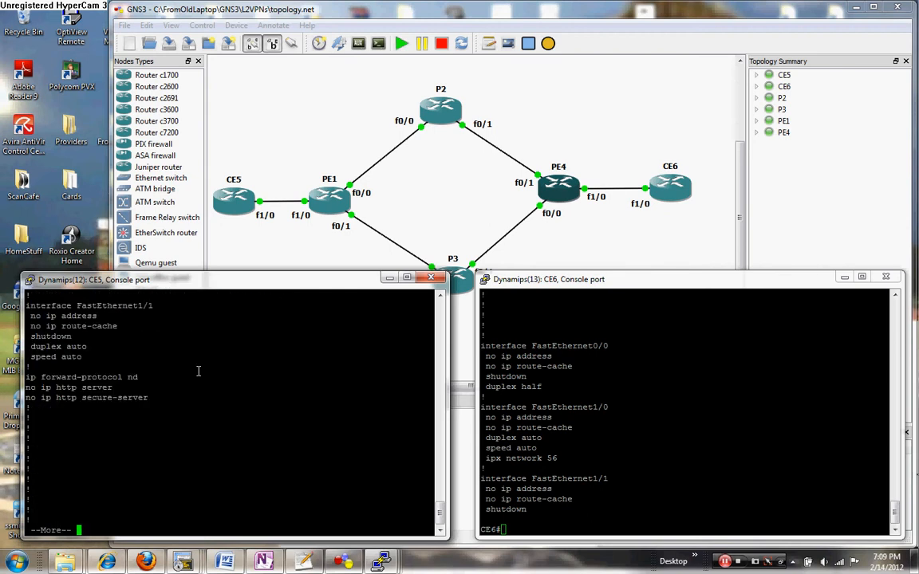
pyautogui.scroll(10, 239, 375)
pyautogui.scroll(-5, 223, 391)
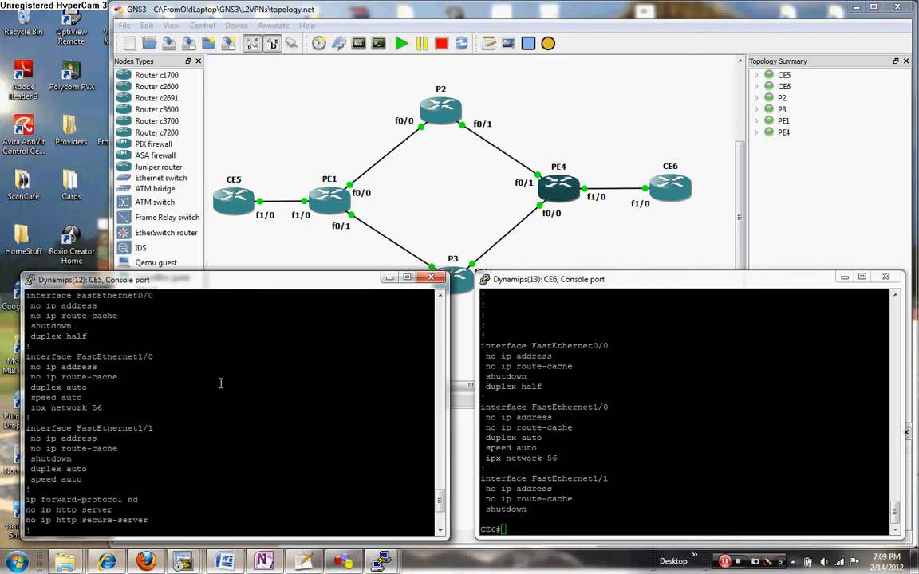
pyautogui.scroll(-5, 221, 381)
pyautogui.scroll(5, 200, 341)
pyautogui.moveTo(103, 408); pyautogui.dragTo(36, 415)
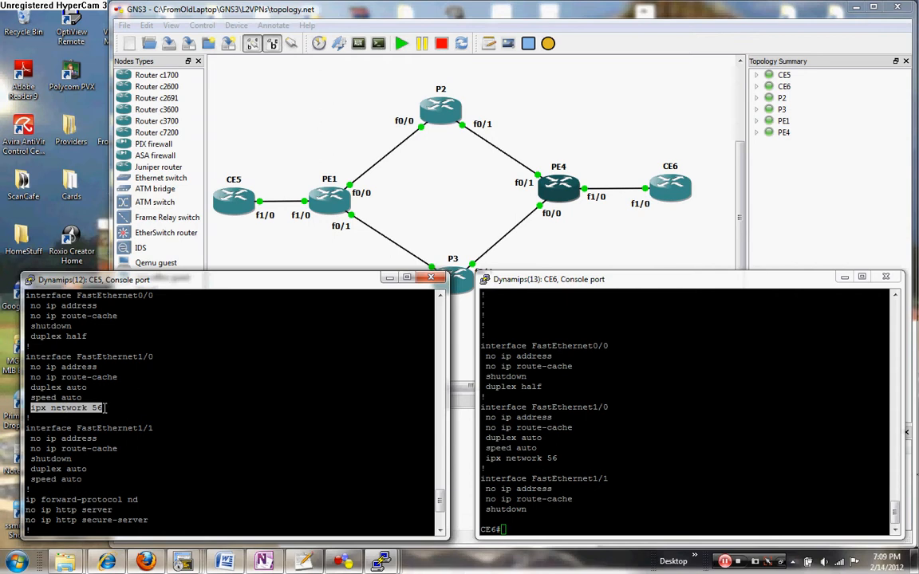
pyautogui.click(135, 406)
pyautogui.scroll(-5, 135, 406)
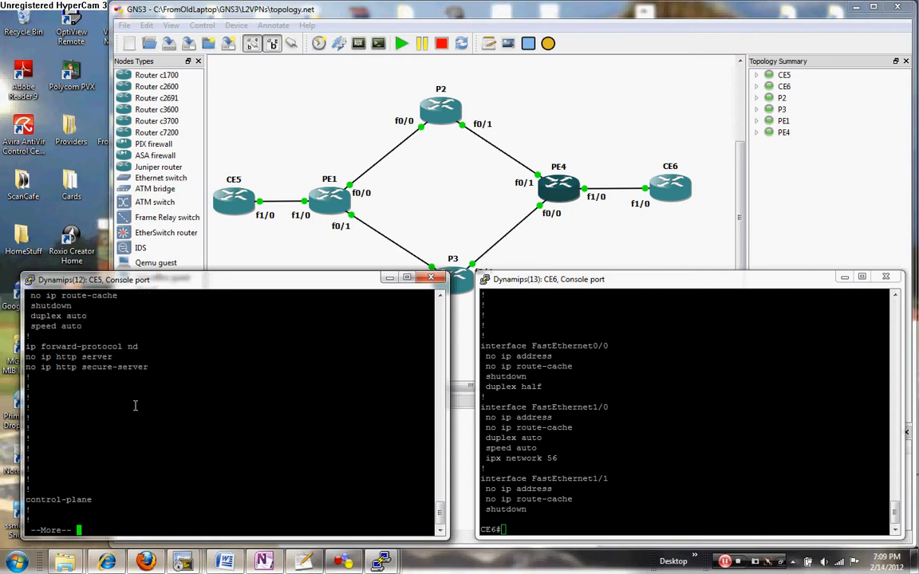
# Quit CE5's configuration listing, run sh ipx int fa1/0, and highlight the node portion of its IPX address
pyautogui.press('q')
pyautogui.press('Return')
pyautogui.press('Return')
pyautogui.press('Return')
pyautogui.write('sh ipx int fa1/0')
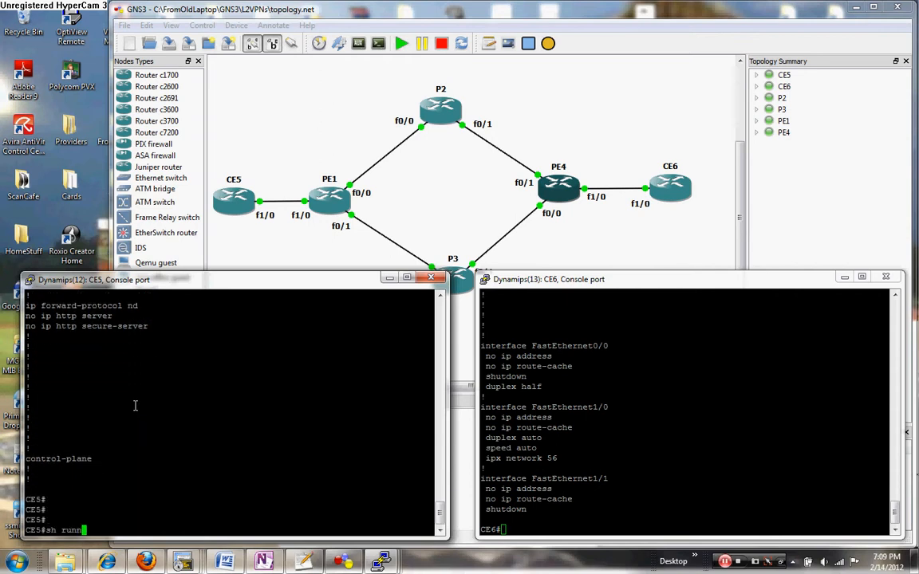
pyautogui.press('Return')
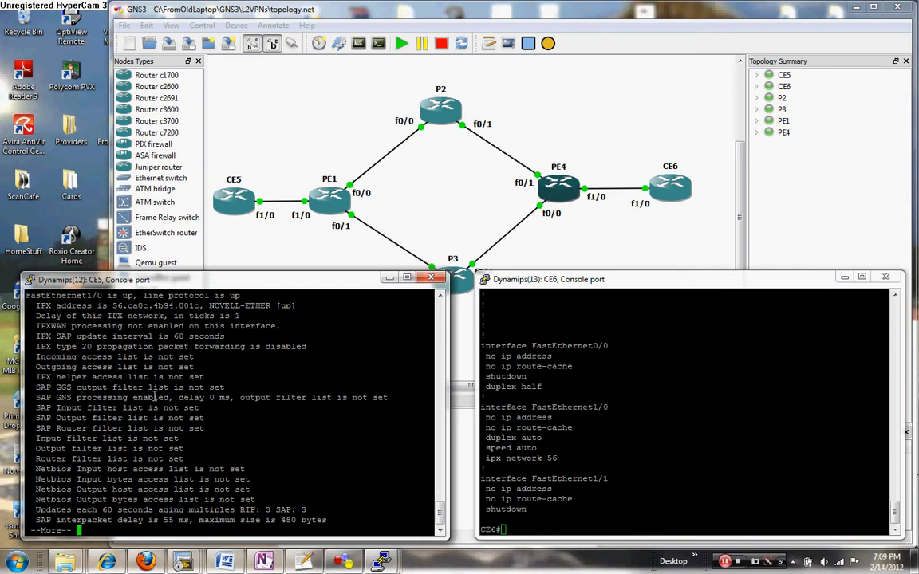
pyautogui.moveTo(128, 306); pyautogui.dragTo(199, 305)
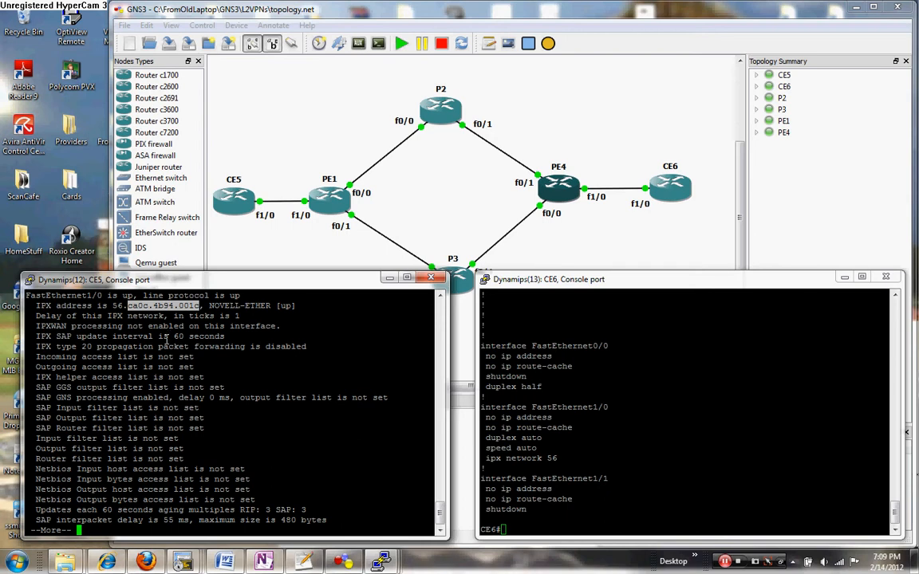
# Page through the rest of CE5's IPX interface output back to the prompt
pyautogui.press('Return')
pyautogui.press('Return')
pyautogui.press('Return')
pyautogui.press('Return')
pyautogui.press('Return')
pyautogui.press('Return')
pyautogui.press('Return')
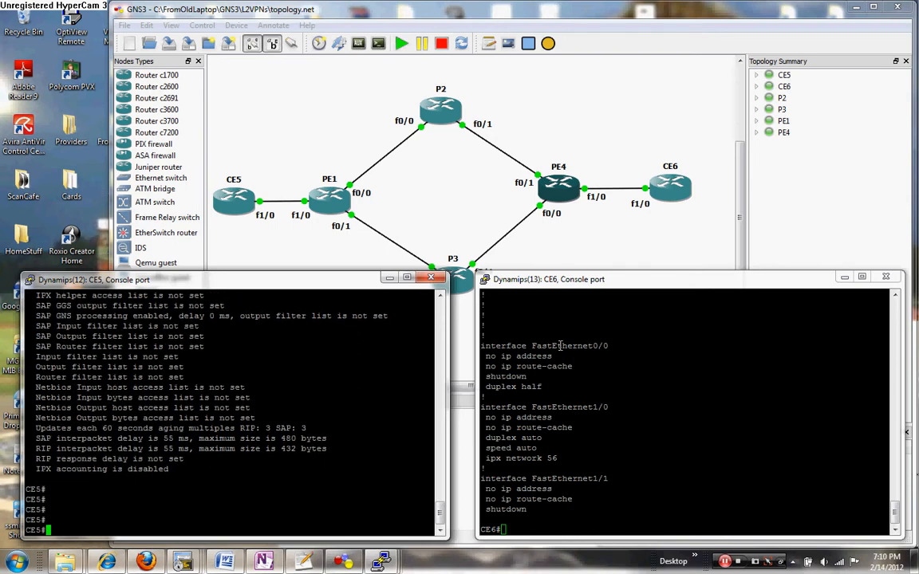
# Enter ping ipx ? on CE6, and copy CE5's full IPX address from its FastEthernet1/0 output
pyautogui.click(582, 382)
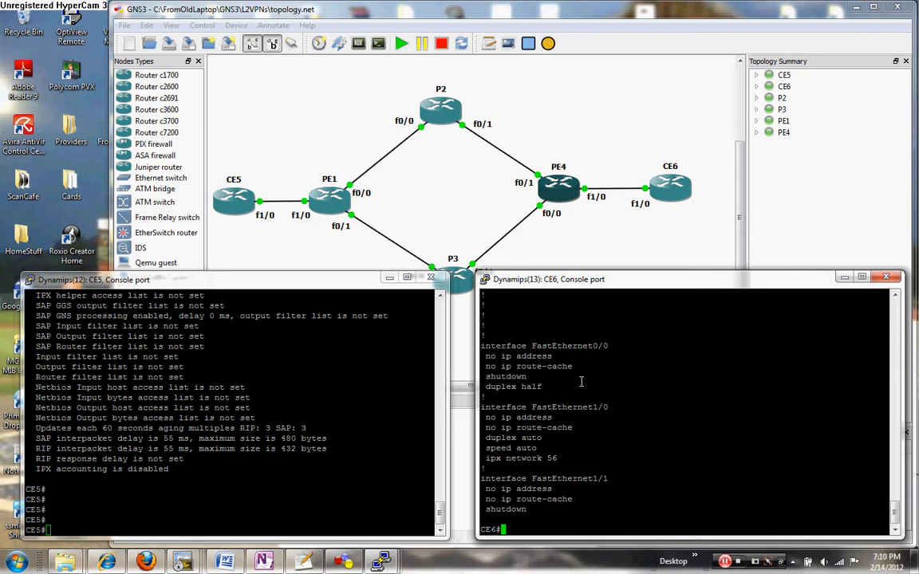
pyautogui.write('ping ipx ?')
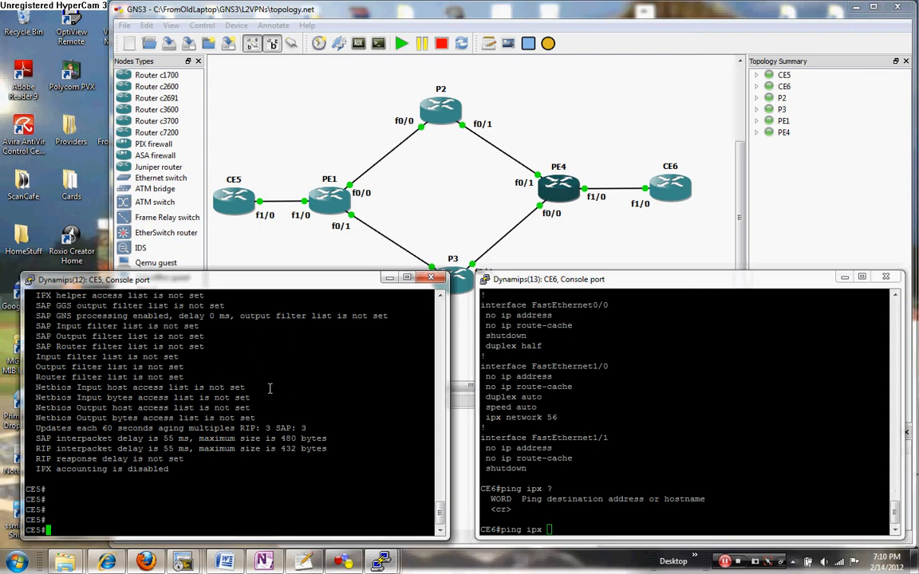
pyautogui.scroll(4, 203, 410)
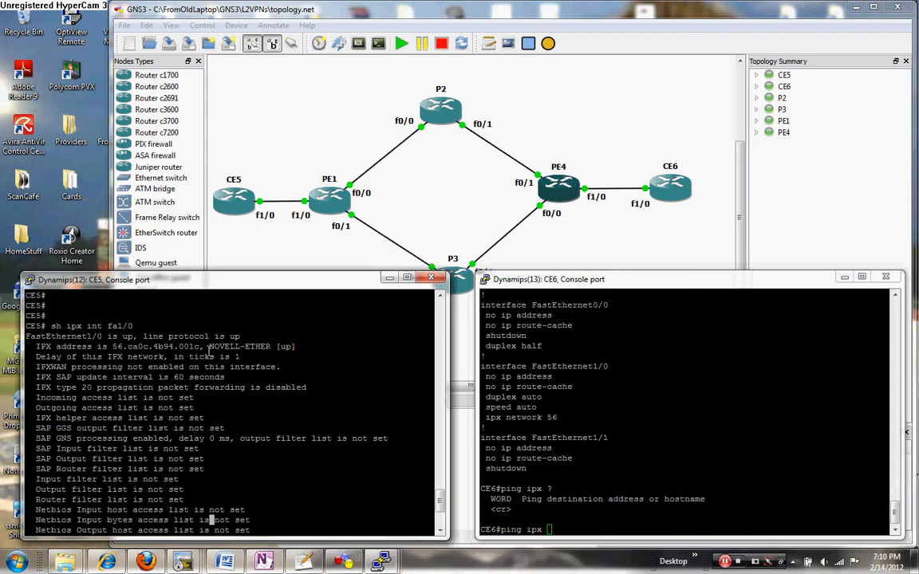
pyautogui.moveTo(204, 348); pyautogui.dragTo(170, 341)
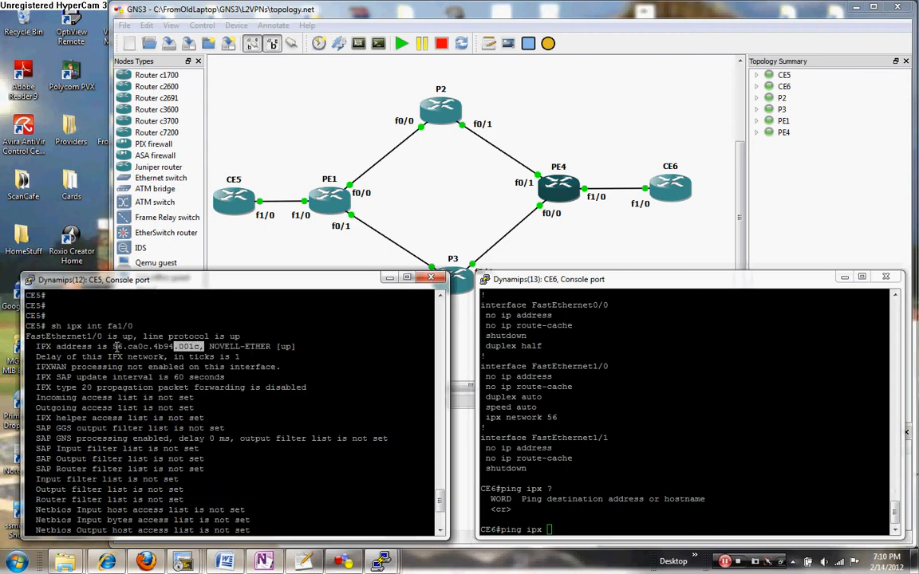
pyautogui.moveTo(115, 346); pyautogui.dragTo(200, 346)
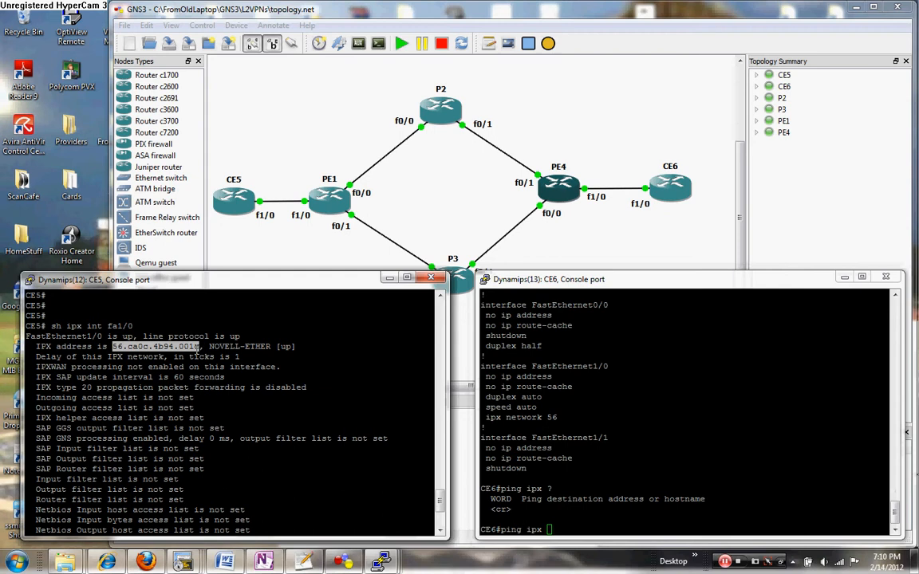
# Complete the CE6 command with the copied address 56.ca0c.4b94.001c and run the IPX ping
pyautogui.rightClick(513, 359)
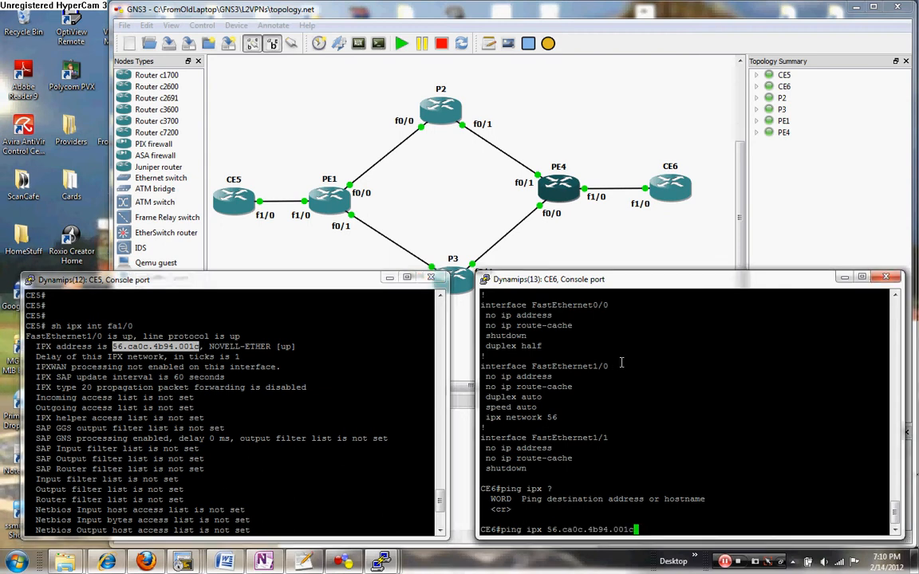
pyautogui.press('Return')
pyautogui.press('Return')
pyautogui.press('Return')
pyautogui.press('Return')
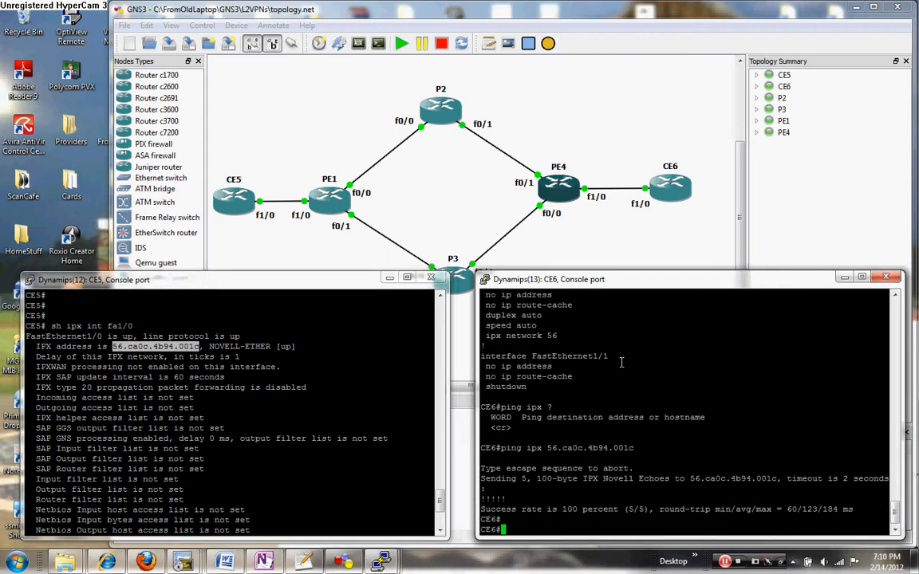
# Repeat the IPX ping from CE6 to 56.ca0c.4b94.001c two more times
pyautogui.press('Up')
pyautogui.press('Return')
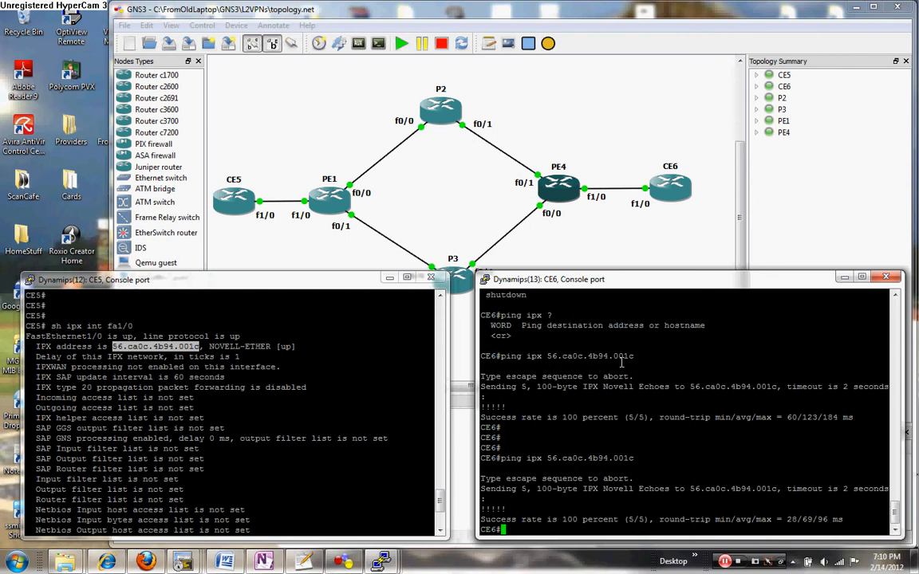
pyautogui.press('Return')
pyautogui.press('Return')
pyautogui.press('Up')
pyautogui.press('Return')
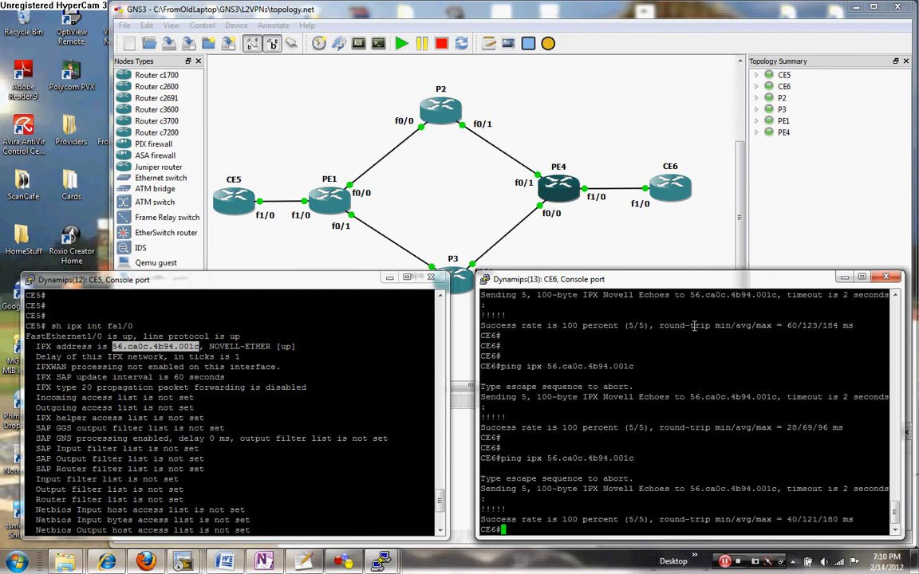
# Start a packet capture on the PE4 to P2 link with source PE4 f0/1 (encapsulation:ETH), and minimize the Wireshark window
pyautogui.click(455, 205)
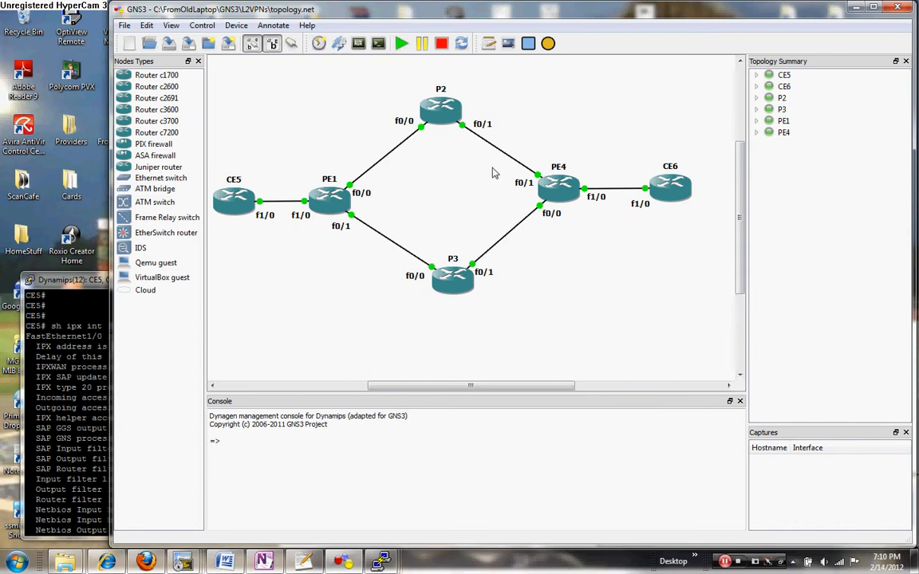
pyautogui.rightClick(540, 179)
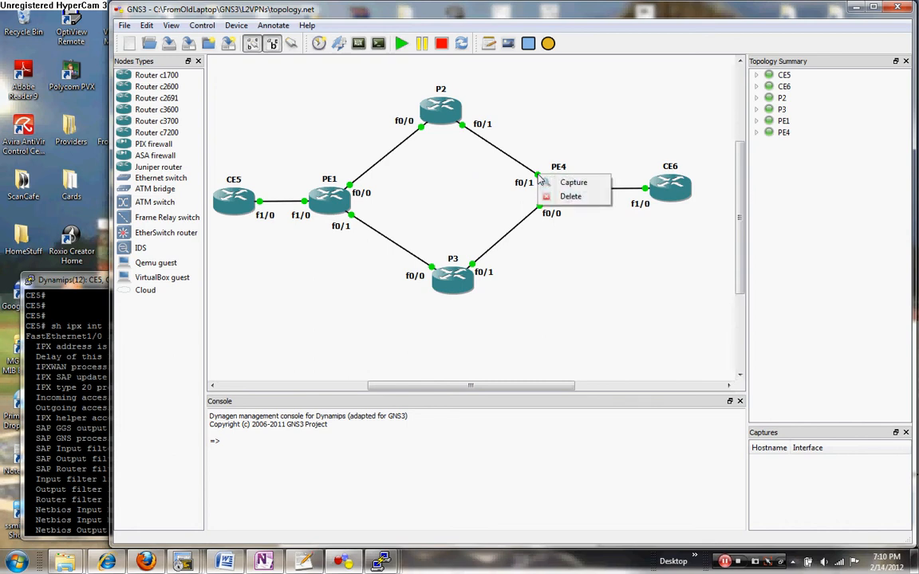
pyautogui.click(587, 185)
pyautogui.moveTo(516, 247); pyautogui.dragTo(592, 264)
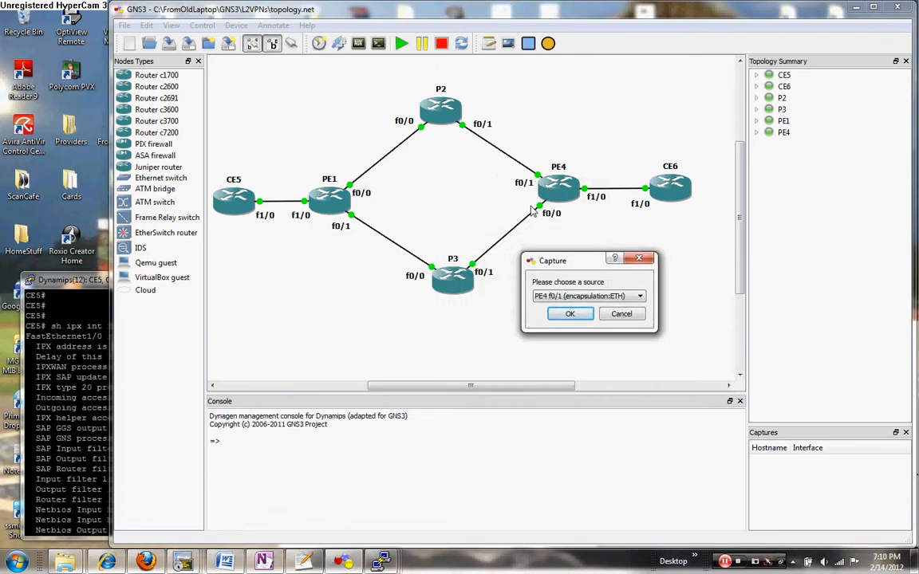
pyautogui.click(571, 315)
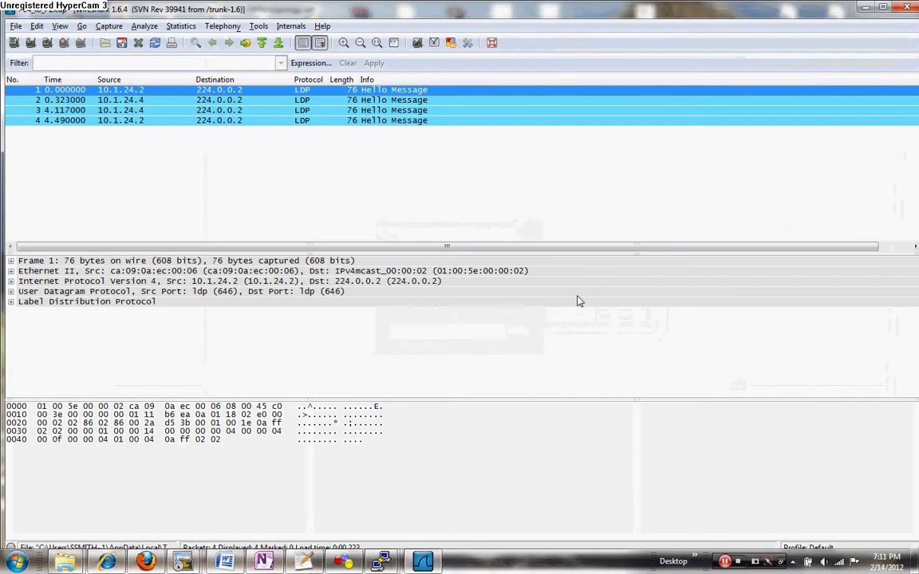
pyautogui.click(867, 7)
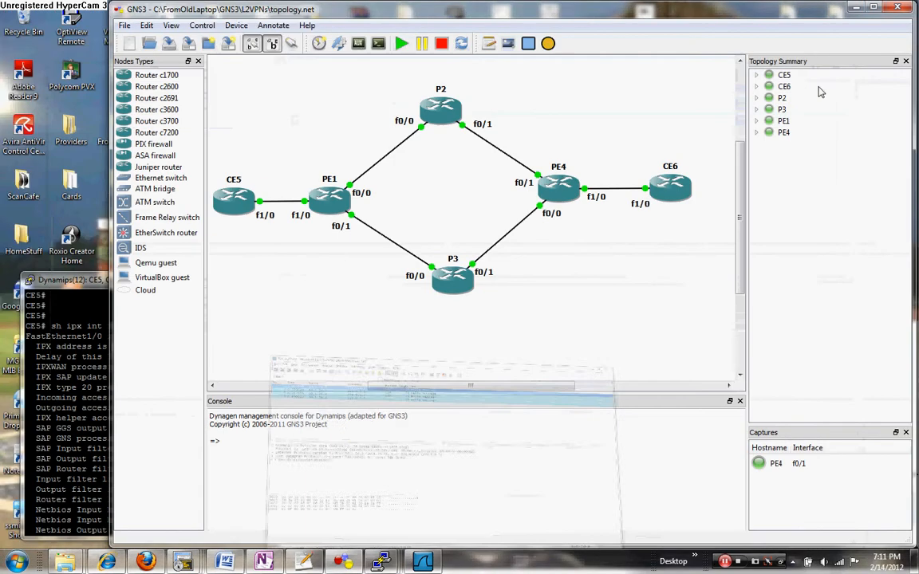
# Bring up the CE6 console, ping 56.ca0c.4b94.001c over IPX twice, and put the console away
pyautogui.click(383, 562)
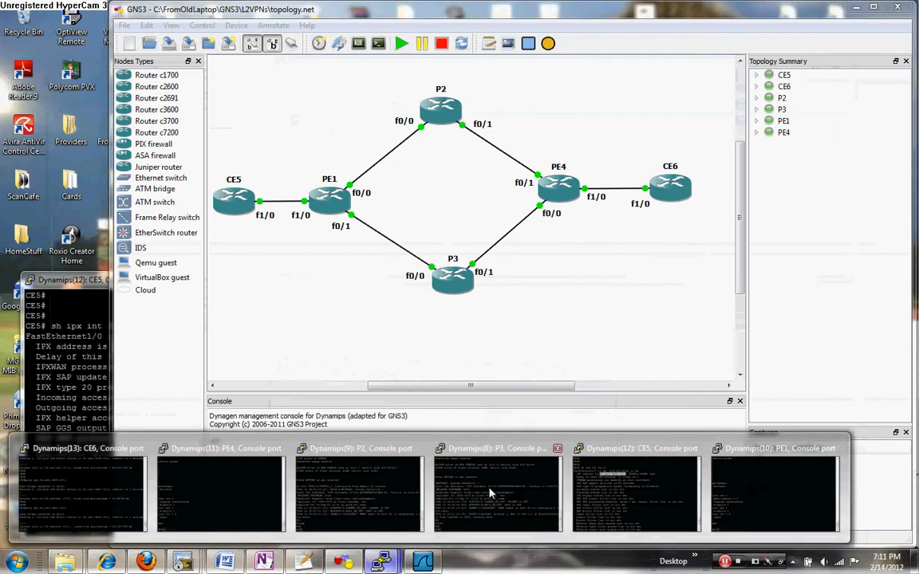
pyautogui.click(98, 443)
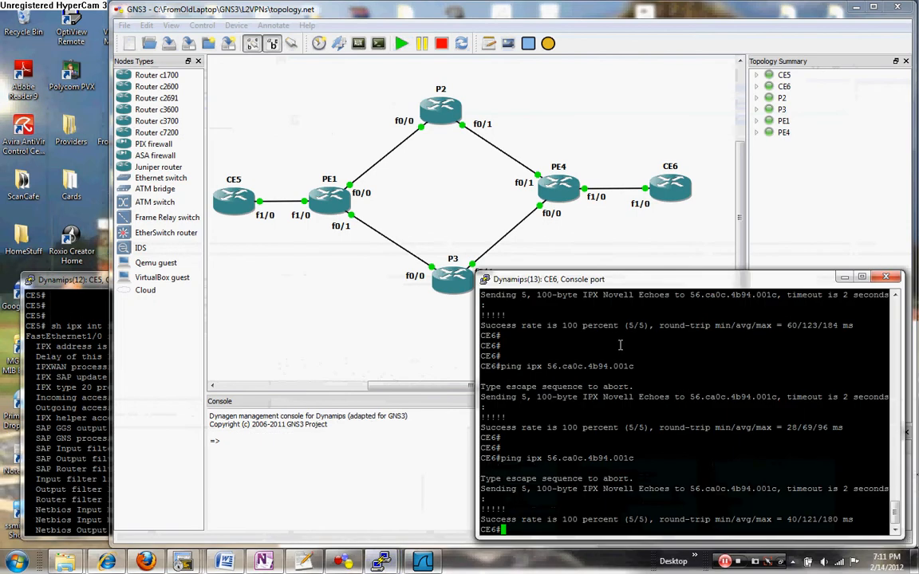
pyautogui.press('Return')
pyautogui.press('Return')
pyautogui.press('Return')
pyautogui.press('Return')
pyautogui.press('Return')
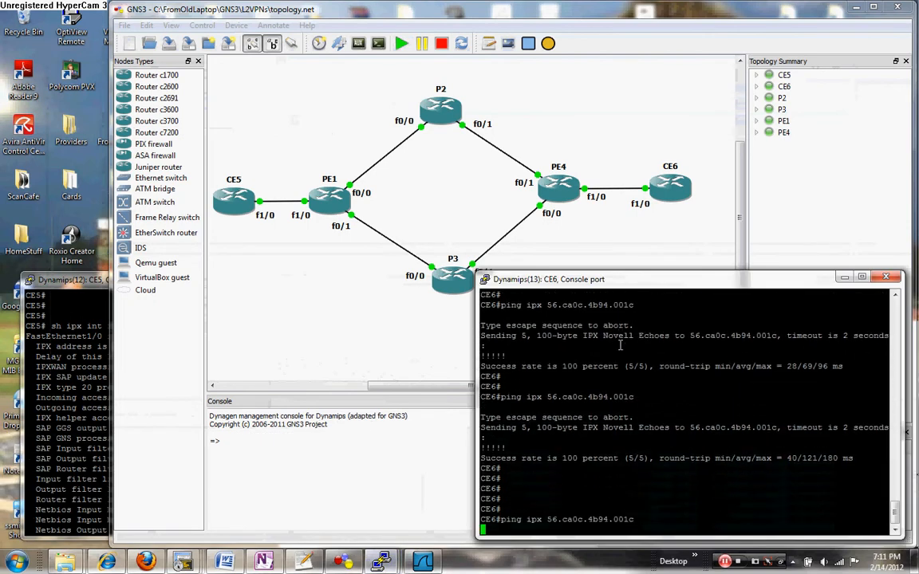
pyautogui.press('Up')
pyautogui.press('Return')
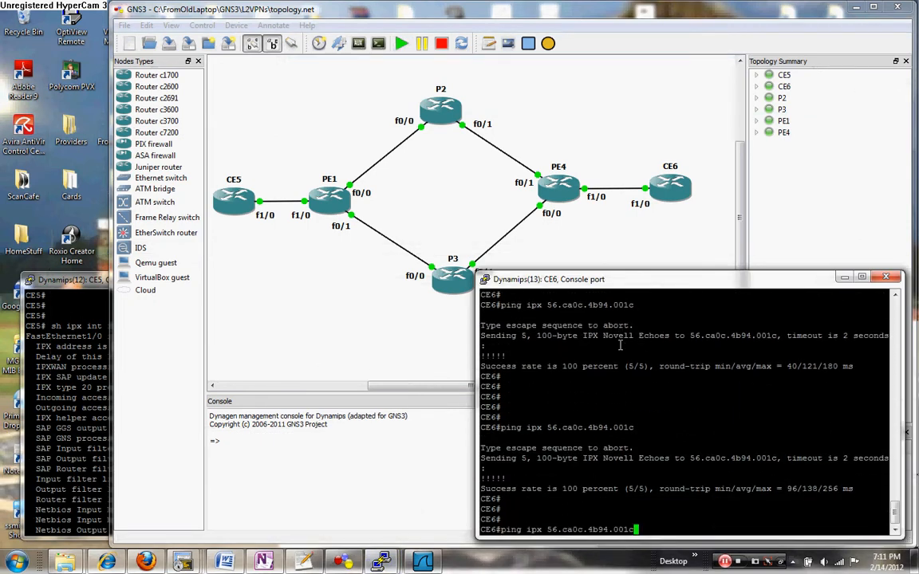
pyautogui.press('Return')
pyautogui.press('Return')
pyautogui.press('Up')
pyautogui.press('Return')
pyautogui.press('Return')
pyautogui.press('Return')
pyautogui.press('Return')
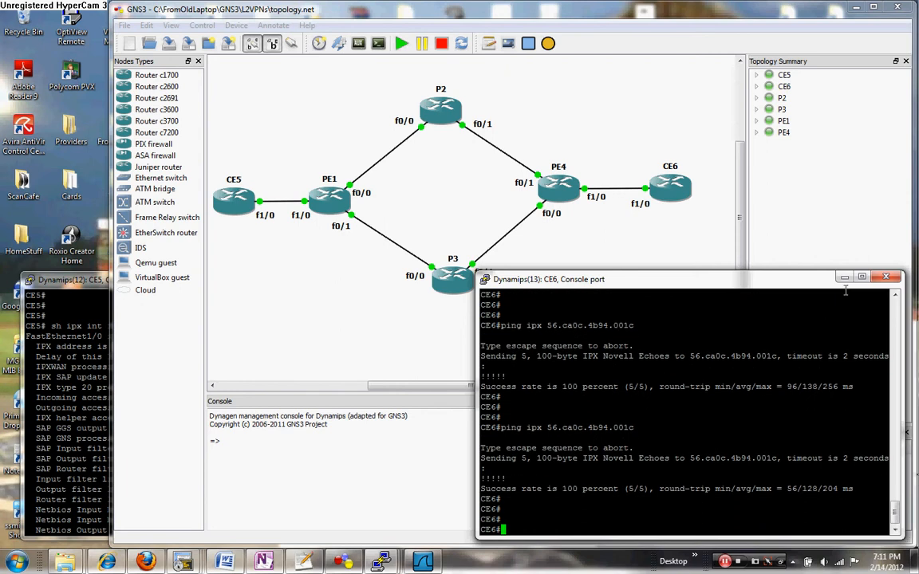
pyautogui.click(885, 277)
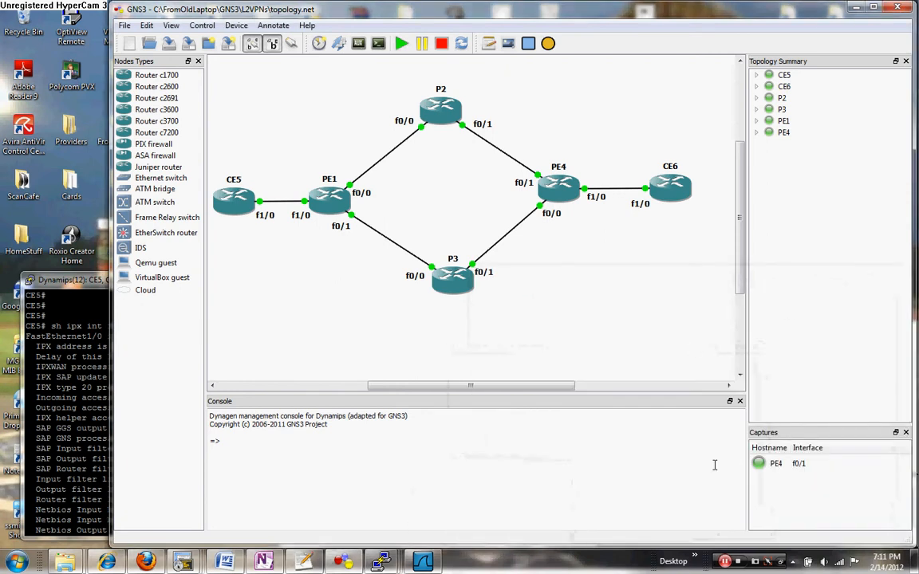
# Stop the PE4 f0/1 capture, open it in Wireshark, and find the packets between 10.255.4.4 and 10.255.1.1
pyautogui.rightClick(774, 464)
pyautogui.click(860, 474)
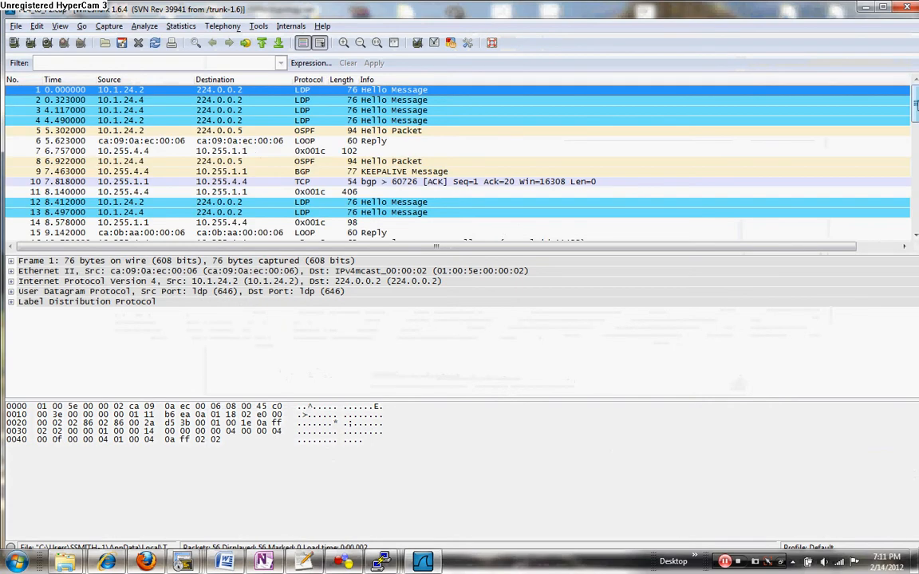
pyautogui.moveTo(916, 104); pyautogui.dragTo(915, 147)
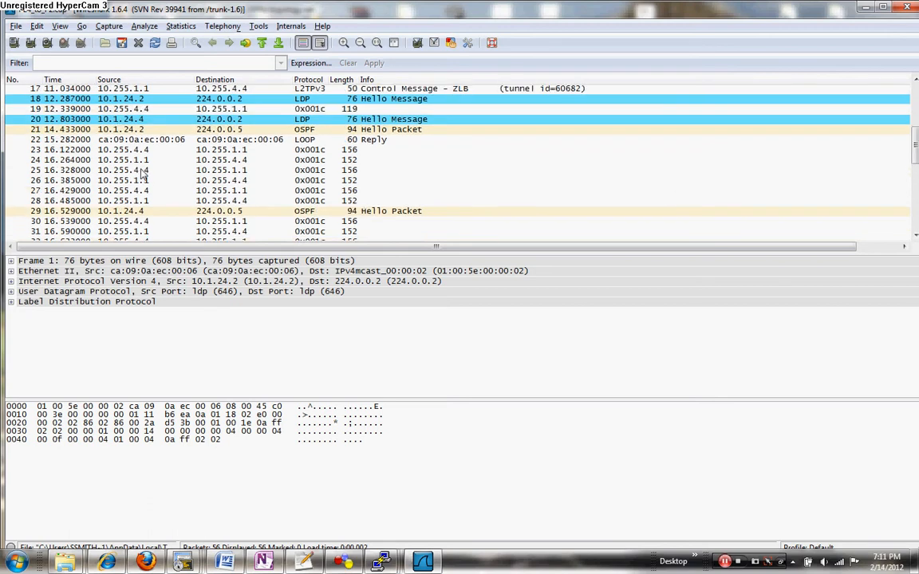
# Check router PE4's connection details in the GNS3 topology, and return to the Wireshark capture
pyautogui.click(865, 15)
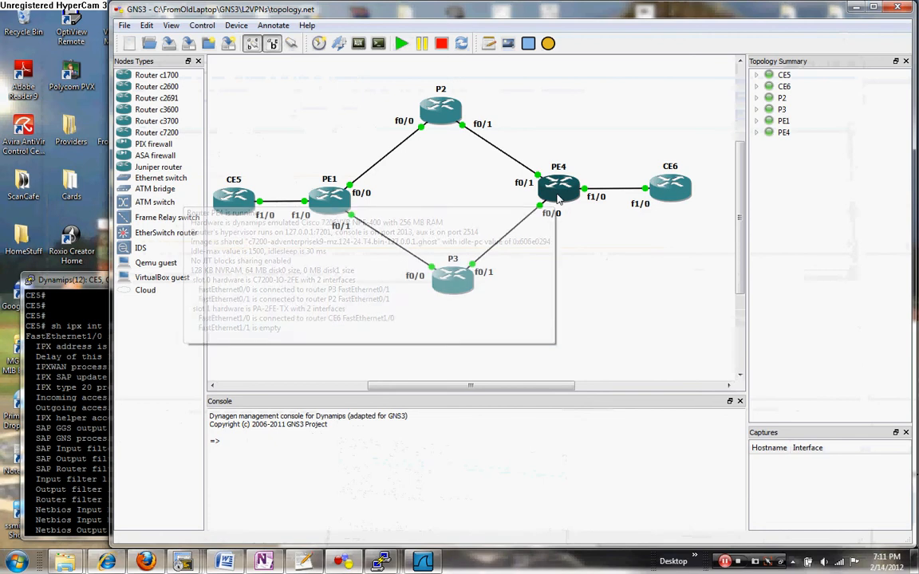
pyautogui.moveTo(559, 198)
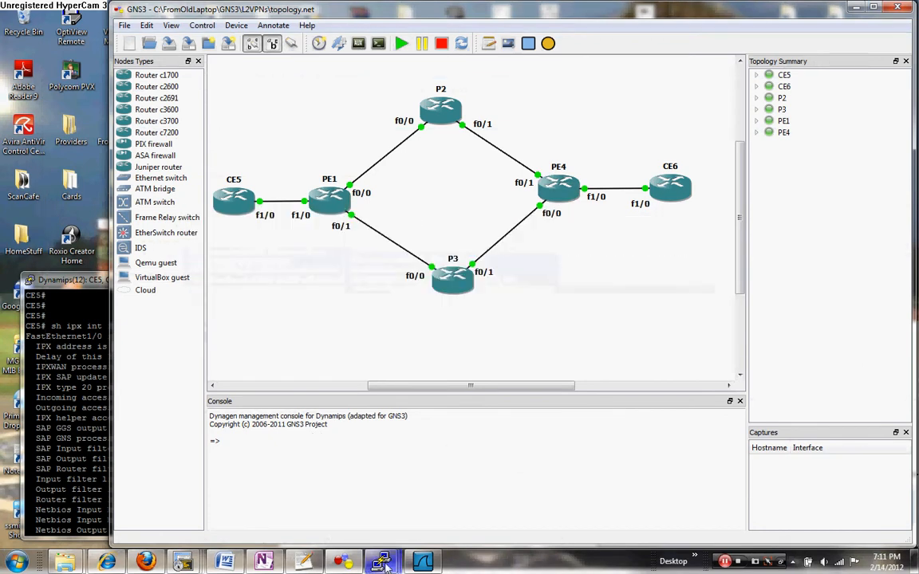
pyautogui.moveTo(385, 564)
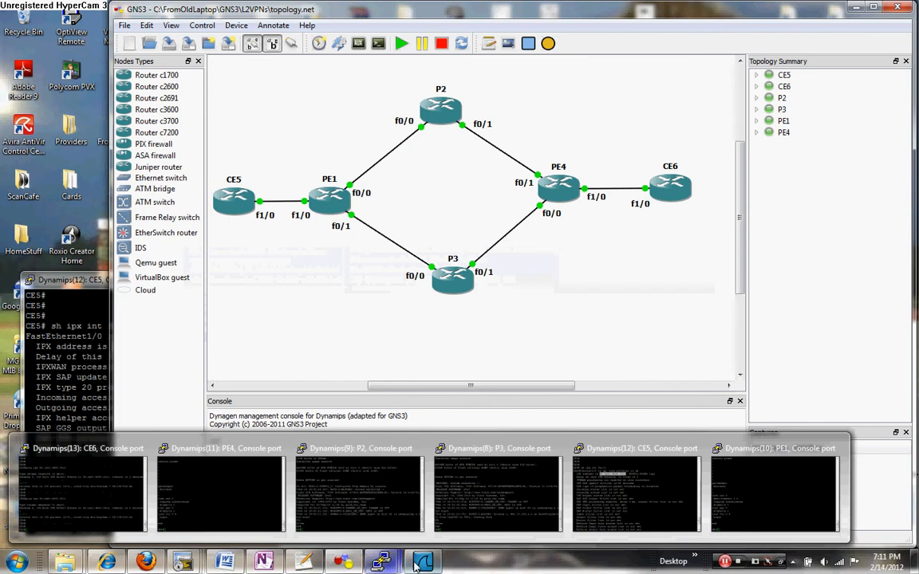
pyautogui.click(423, 564)
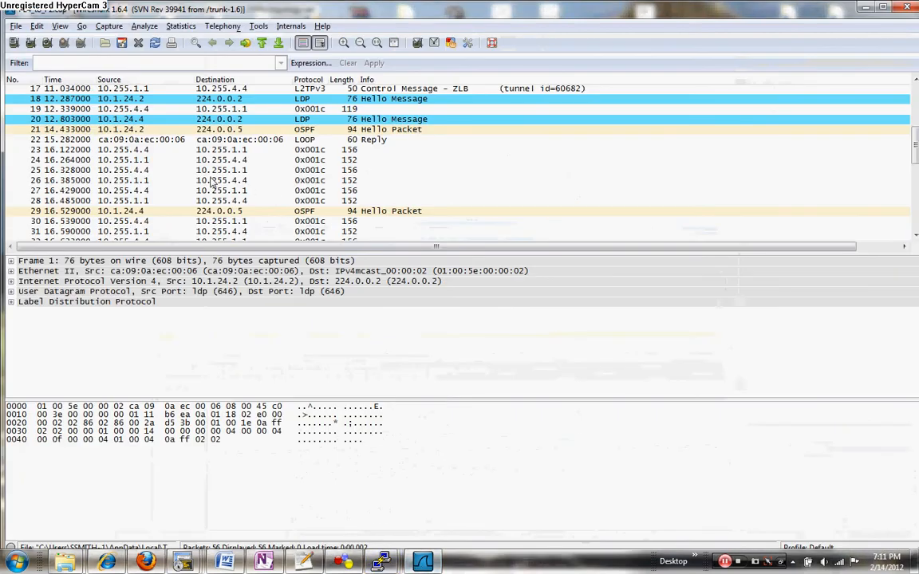
# Select packet 23 from 10.255.4.4 to 10.255.1.1, and expand and collapse its frame details
pyautogui.click(139, 149)
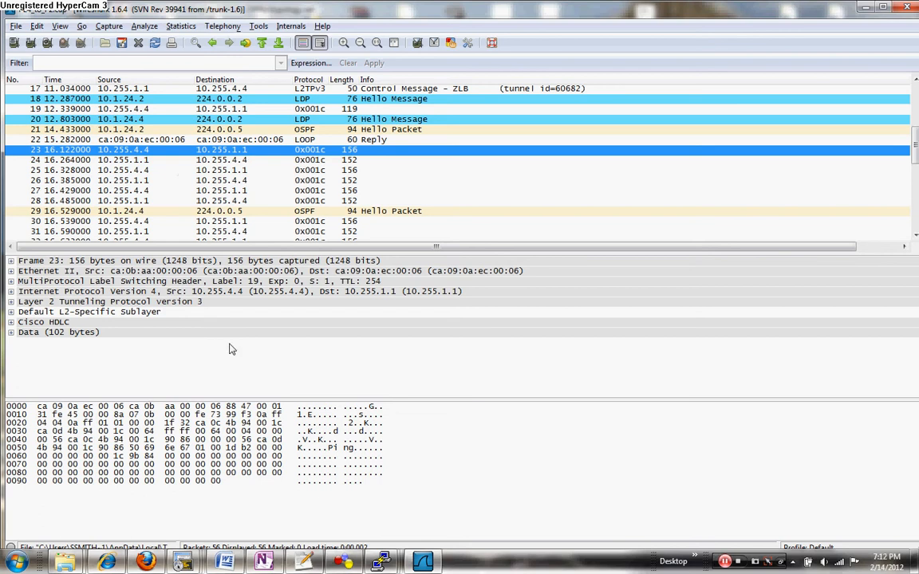
pyautogui.click(11, 262)
pyautogui.click(11, 261)
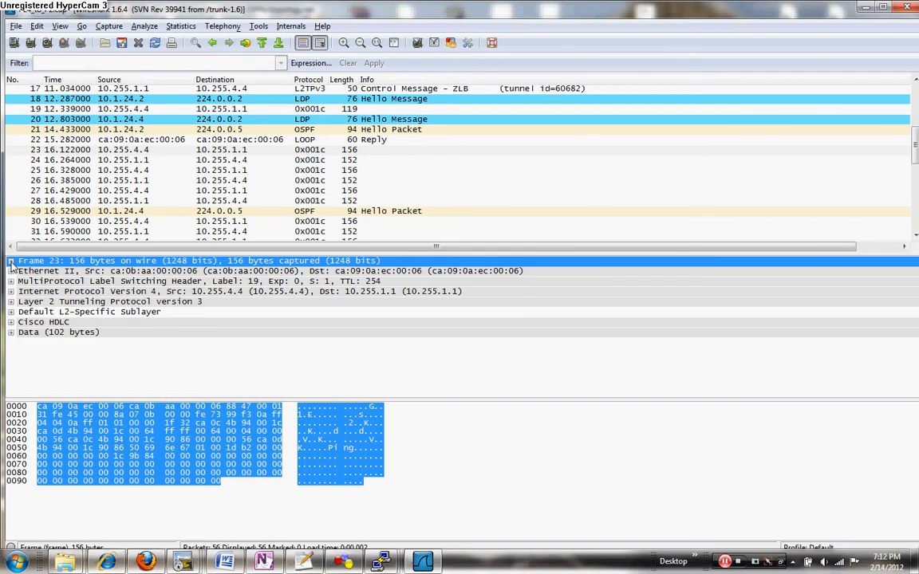
# Revisit PE4's capture point in the GNS3 topology, and expand packet 23's MPLS header in Wireshark
pyautogui.click(868, 8)
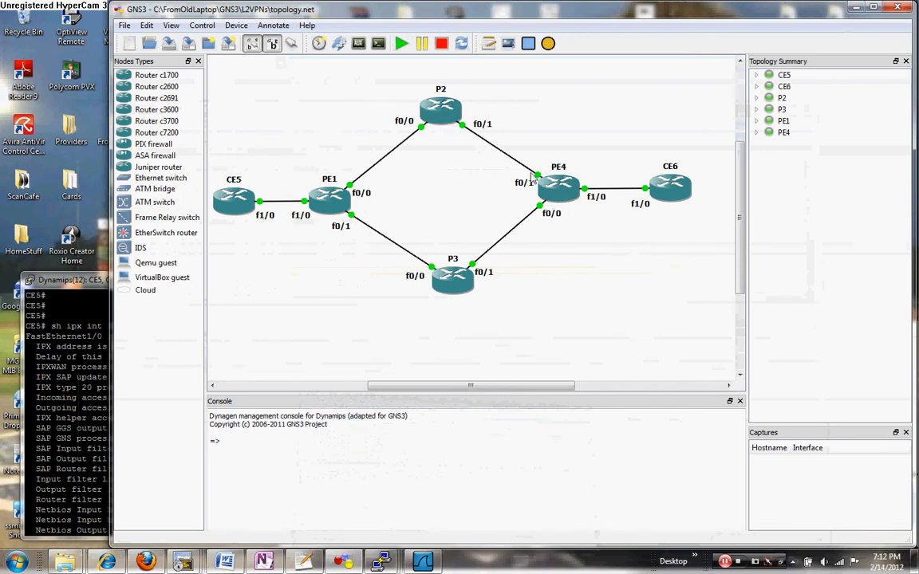
pyautogui.click(427, 562)
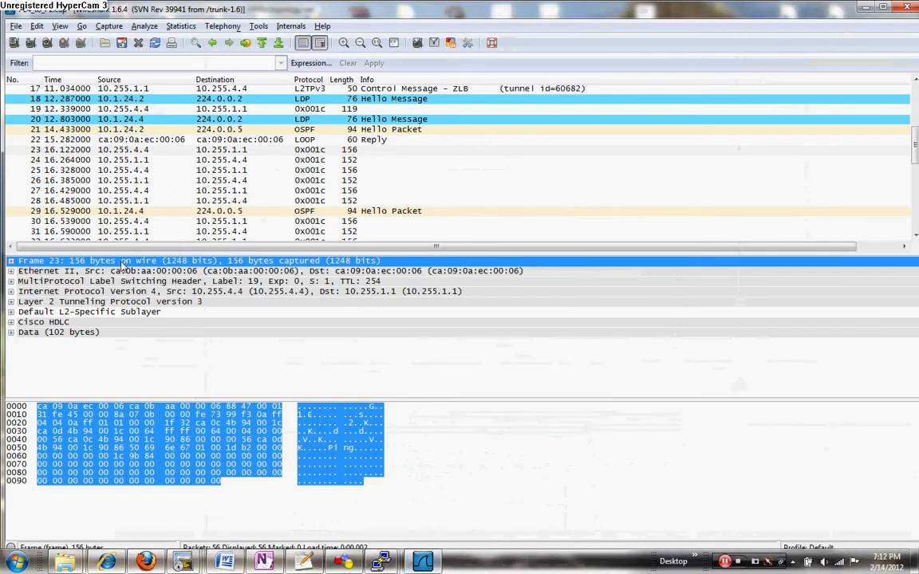
pyautogui.click(11, 282)
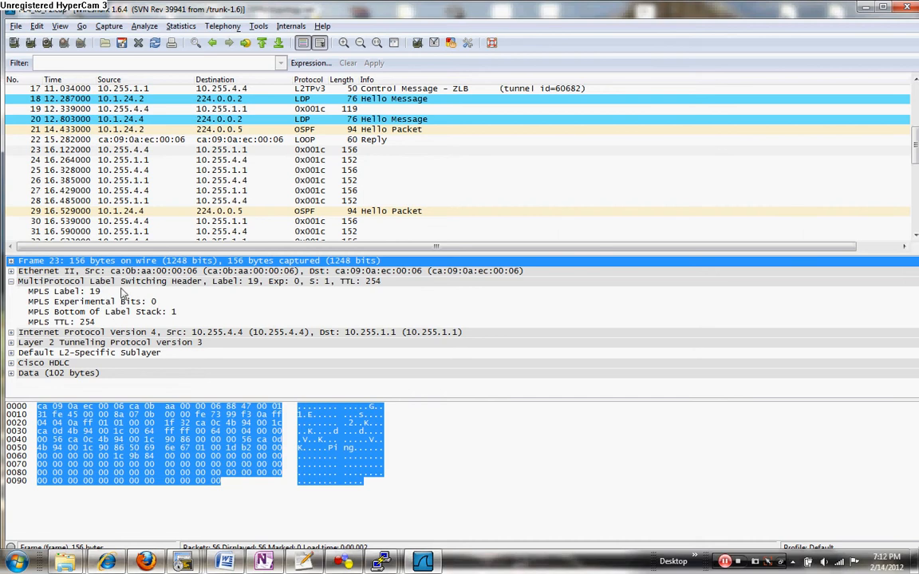
# Collapse packet 23's MPLS header, inspect its IPv4 and Layer 2 Tunneling Protocol version 3 headers, and highlight the bytes of its Data field
pyautogui.click(11, 282)
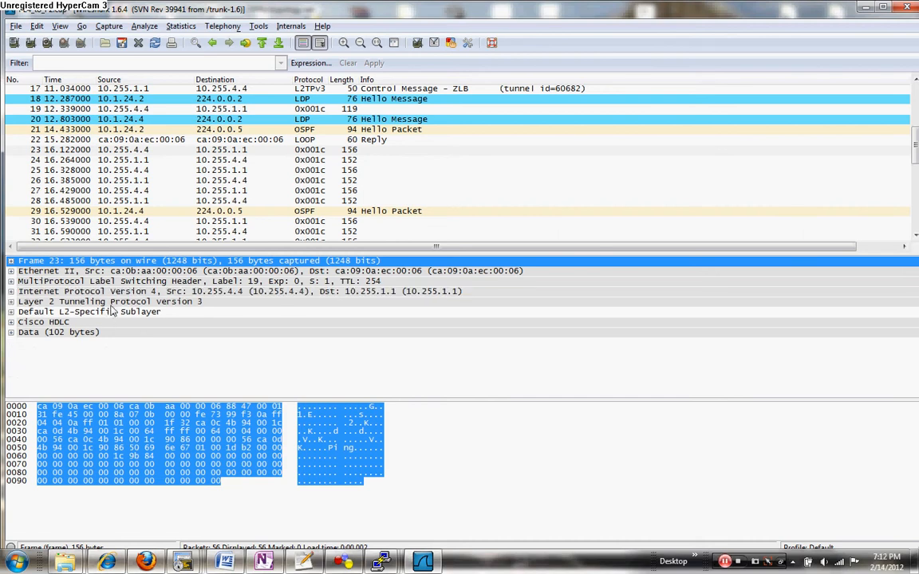
pyautogui.click(11, 292)
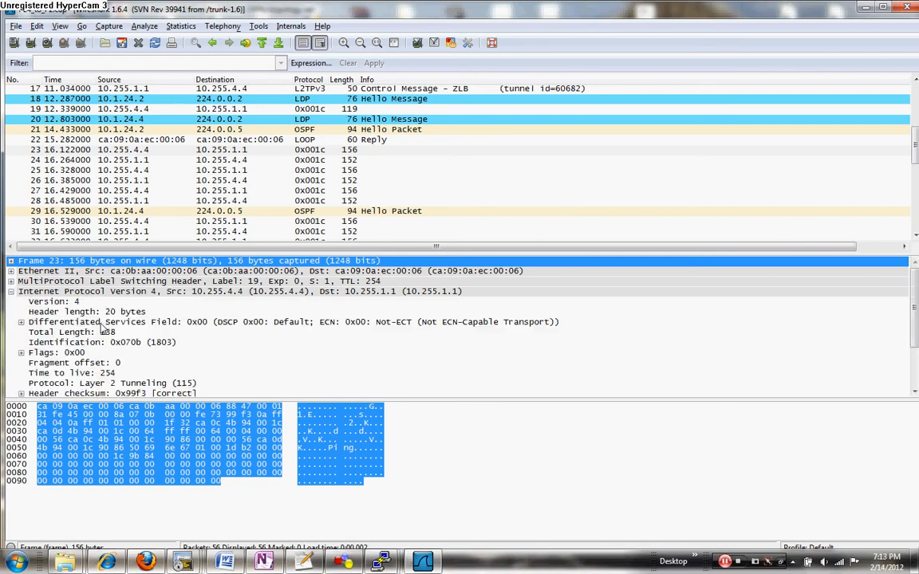
pyautogui.click(12, 292)
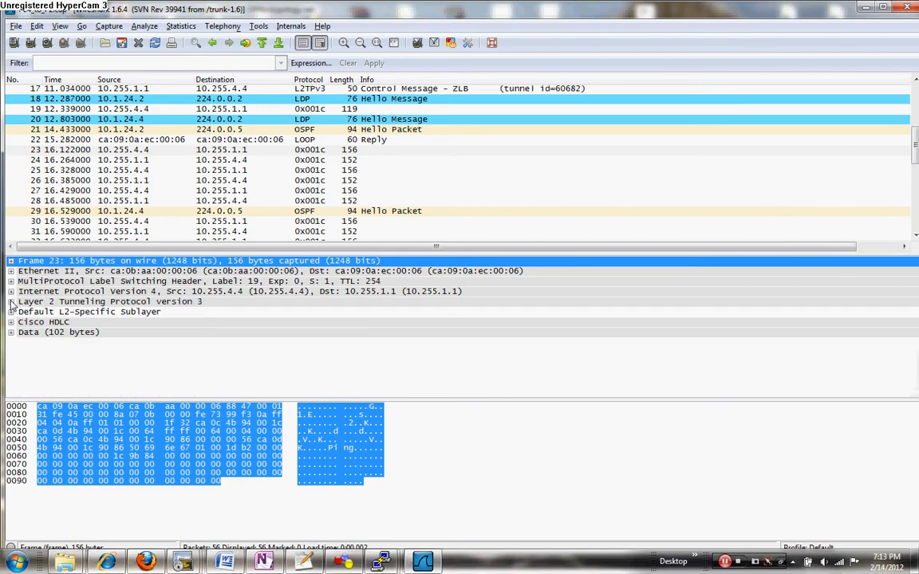
pyautogui.click(11, 303)
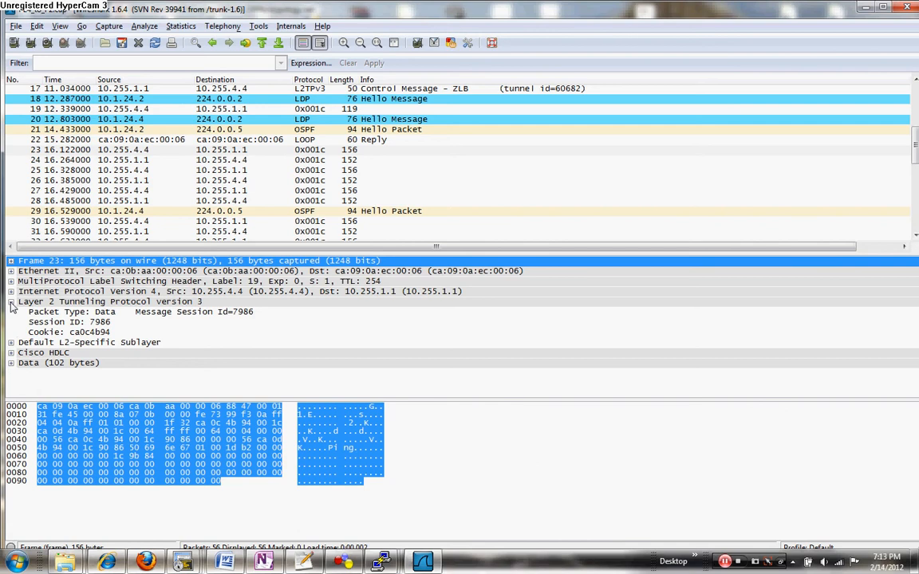
pyautogui.click(11, 302)
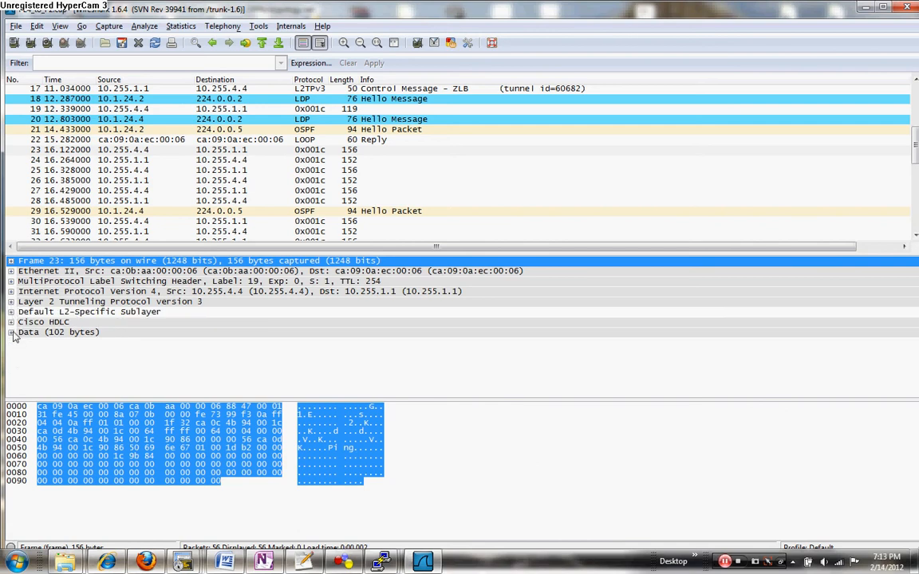
pyautogui.click(11, 333)
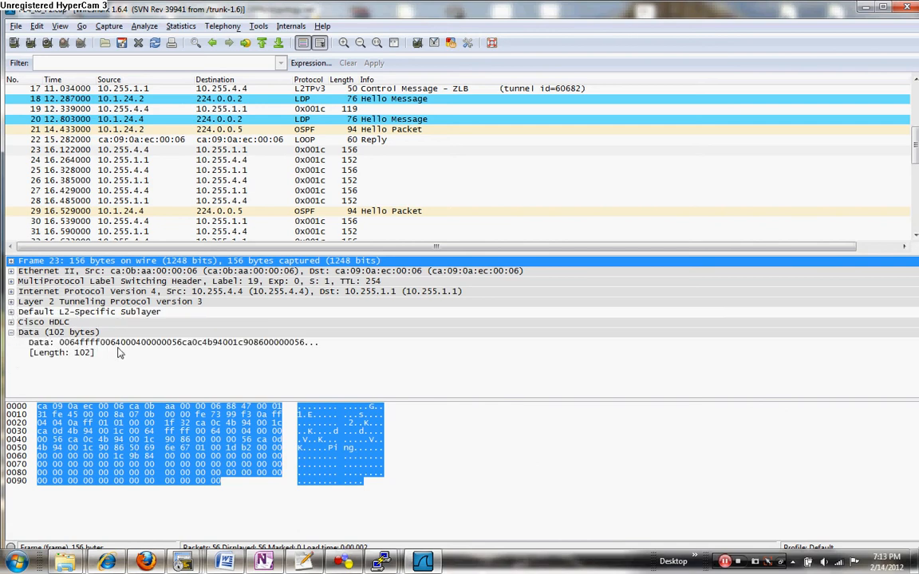
pyautogui.click(175, 343)
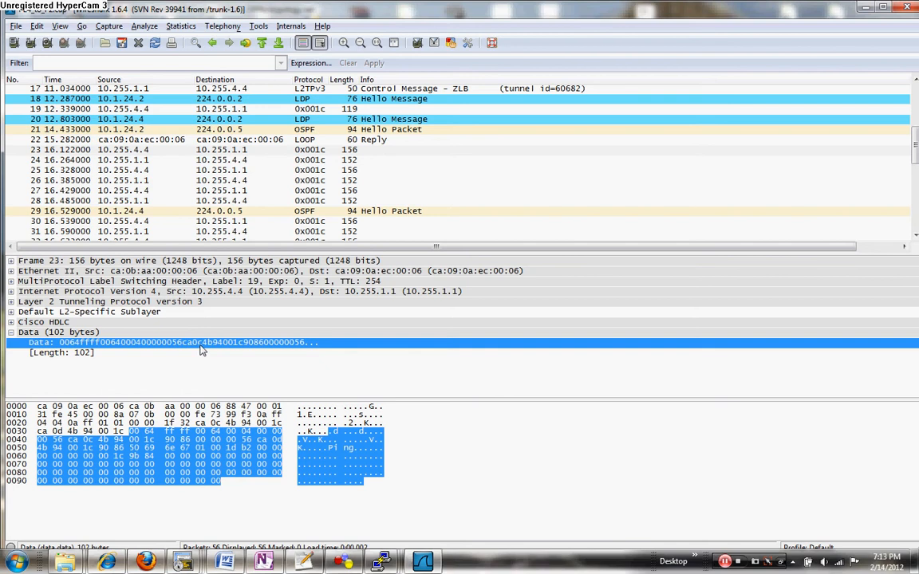
# Run "sh ipx int fa1/0" on CE6's console and bring up CE5's console to compare their IPX addresses
pyautogui.click(866, 7)
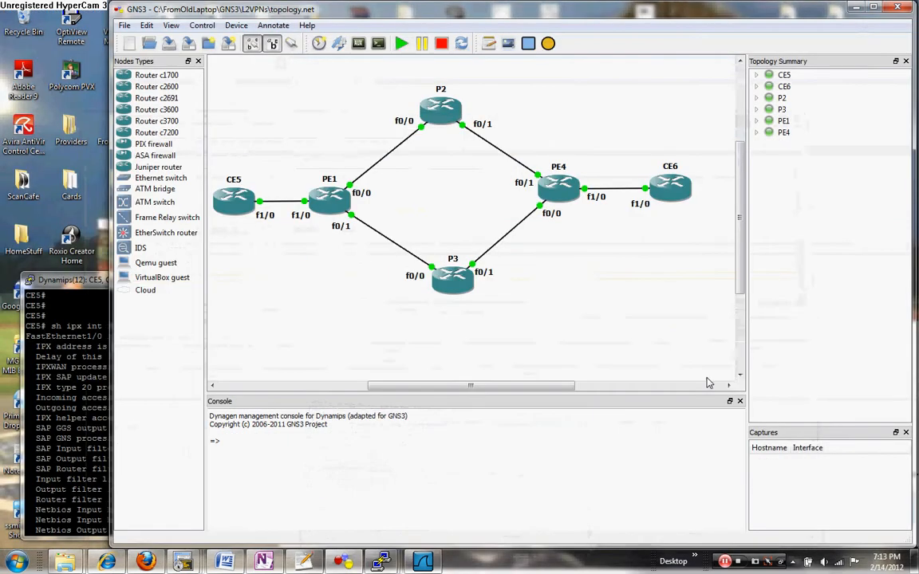
pyautogui.moveTo(381, 561)
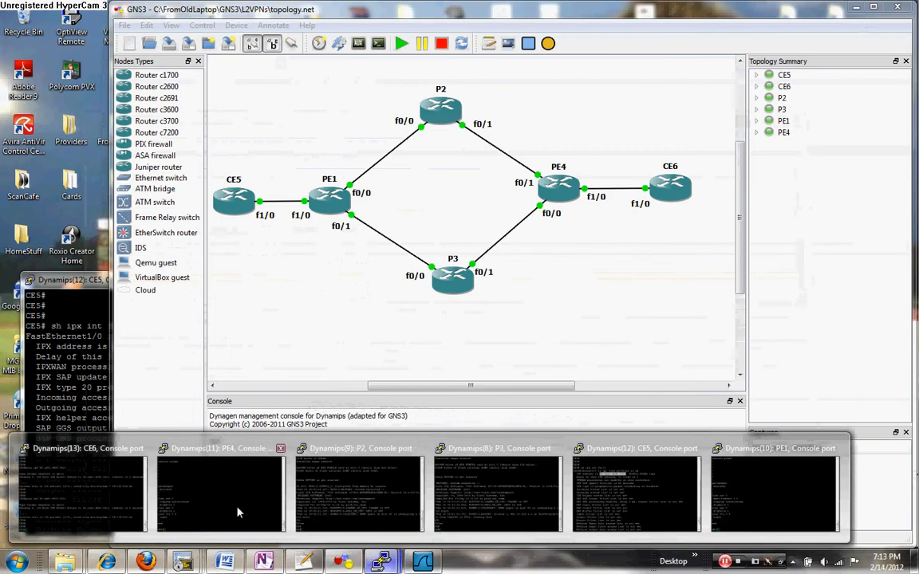
pyautogui.click(75, 447)
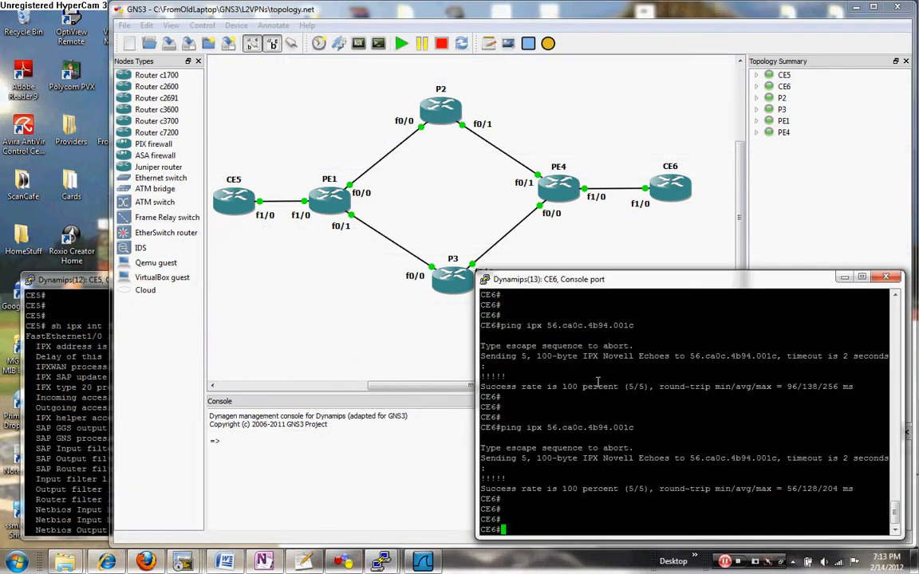
pyautogui.write('sh ipx int fa1')
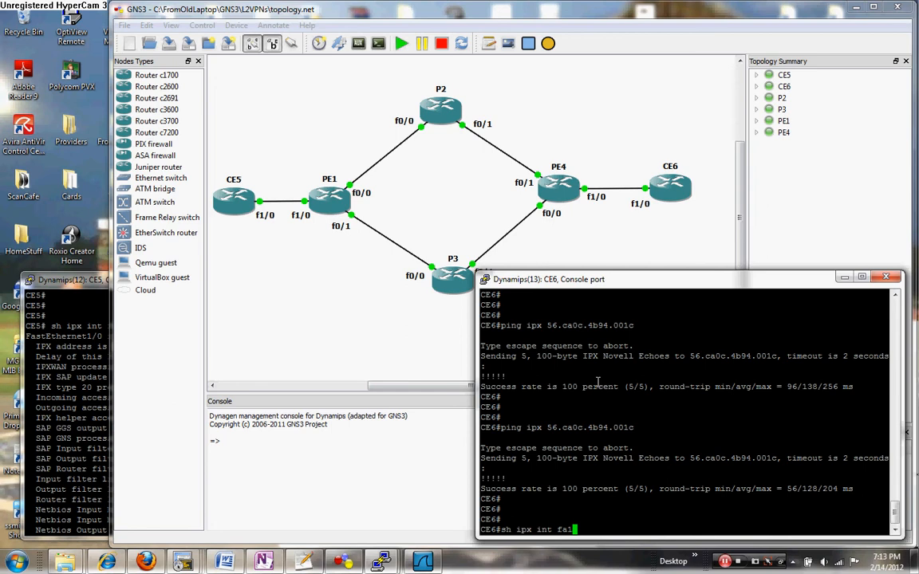
pyautogui.write('/0')
pyautogui.press('Return')
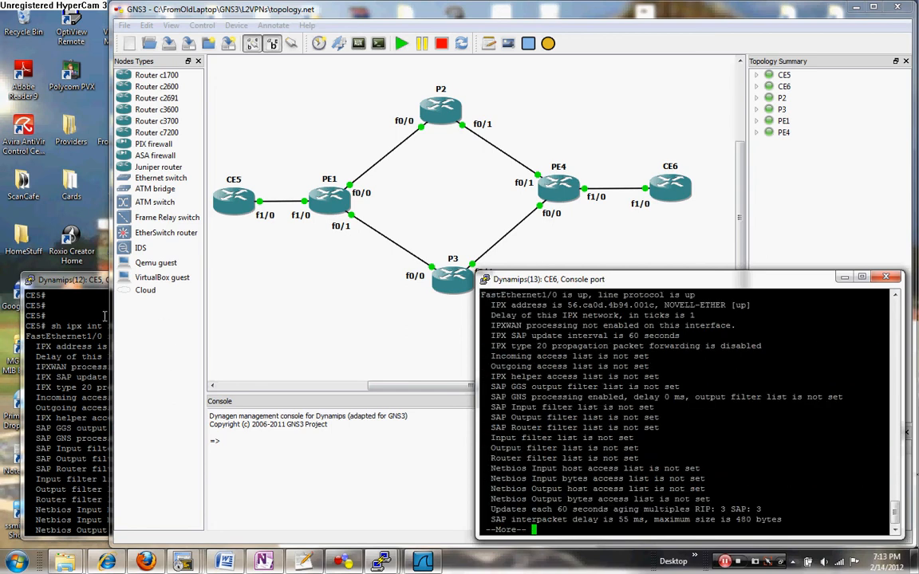
pyautogui.click(81, 297)
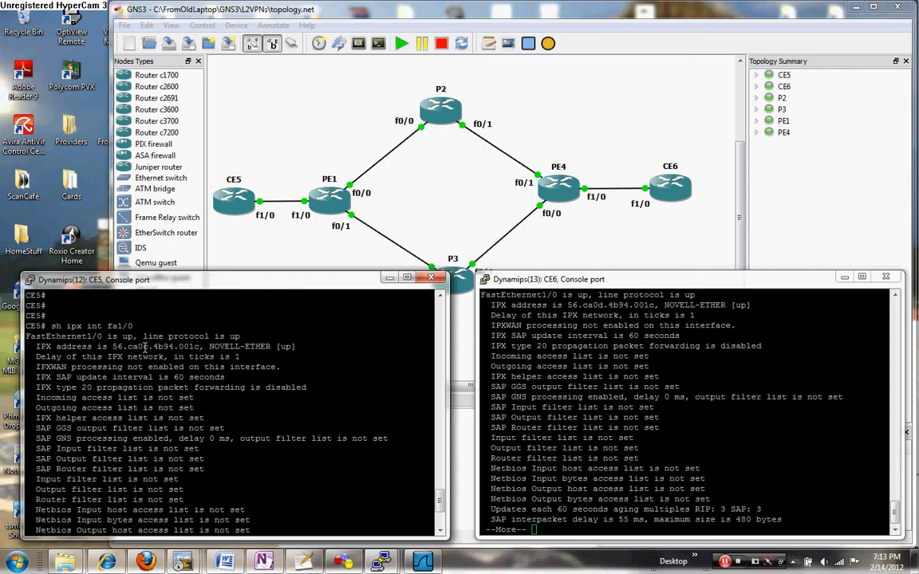
# Check packet 24's data in Wireshark against the IPX addresses on the CE5 and CE6 consoles, and collapse its Data section
pyautogui.click(423, 562)
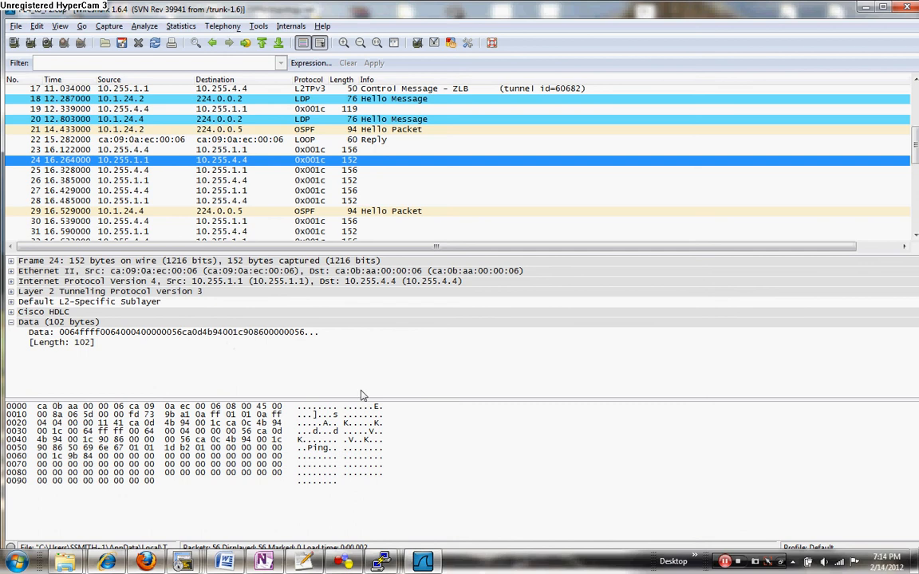
pyautogui.moveTo(382, 561)
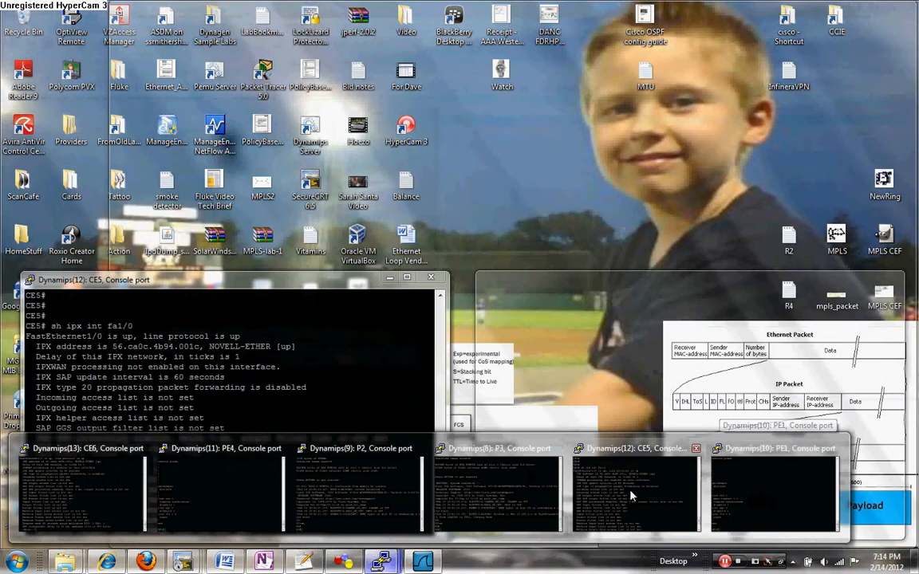
pyautogui.click(630, 494)
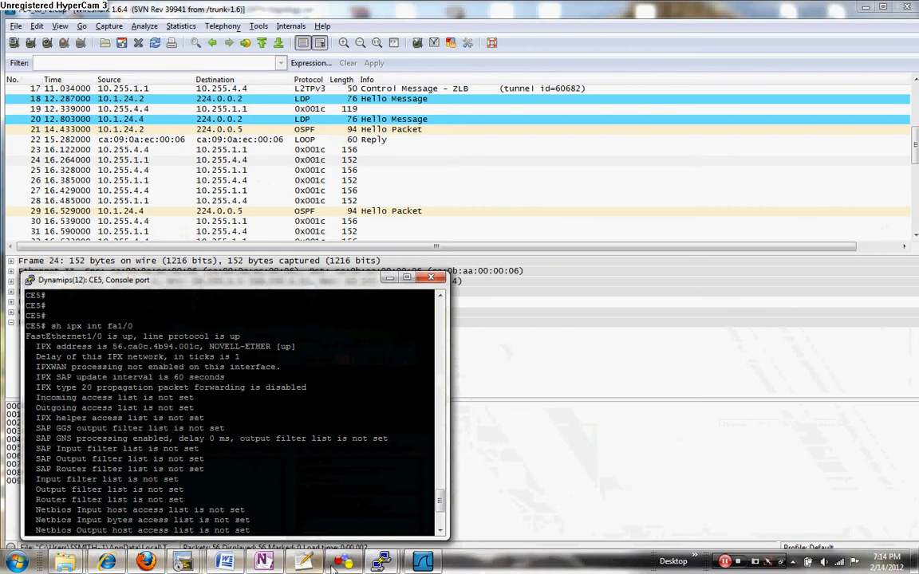
pyautogui.moveTo(382, 562)
pyautogui.click(100, 489)
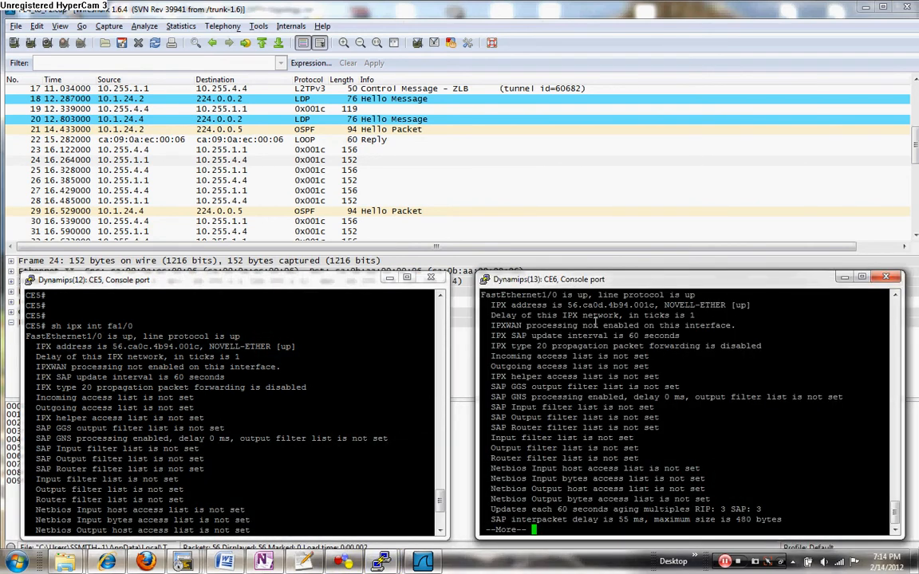
pyautogui.click(587, 15)
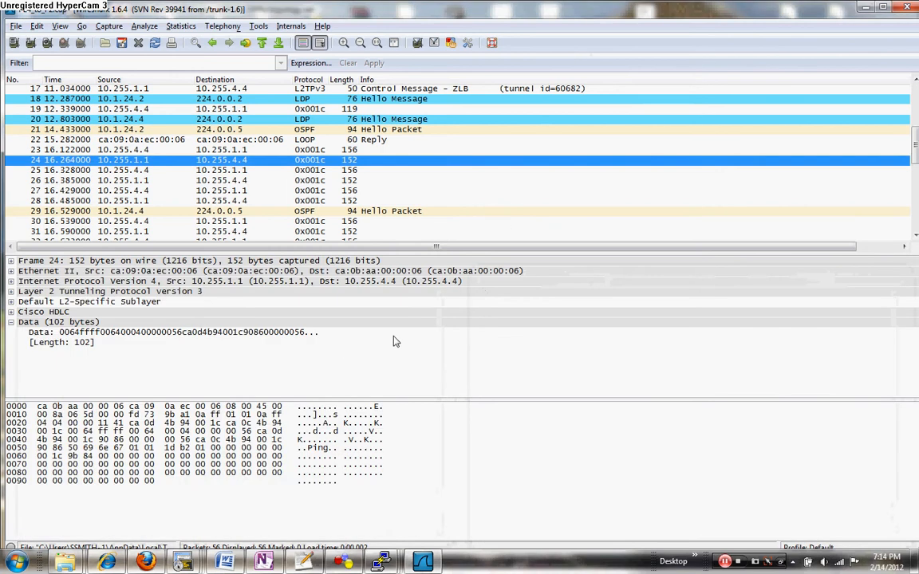
pyautogui.click(11, 322)
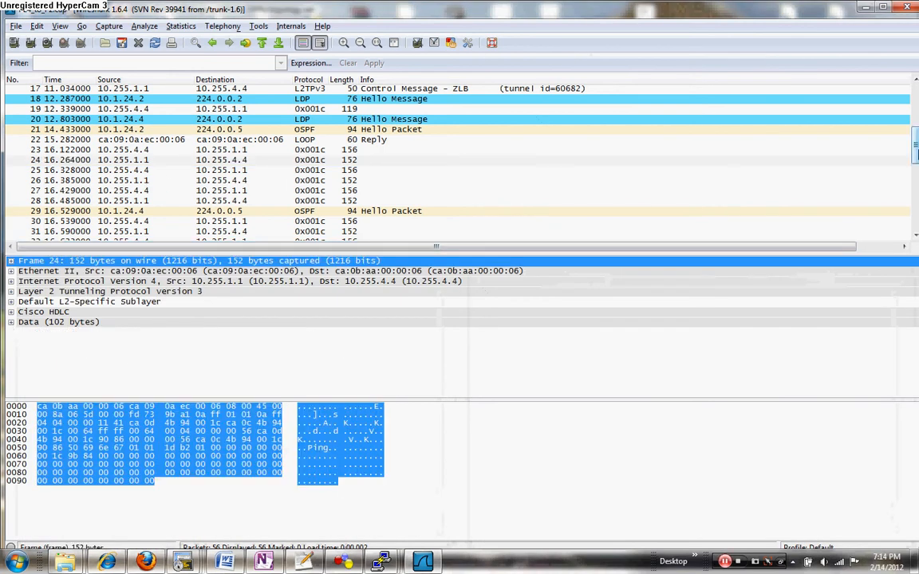
# Return to the GNS3 topology and check router CE6's connection details
pyautogui.click(867, 8)
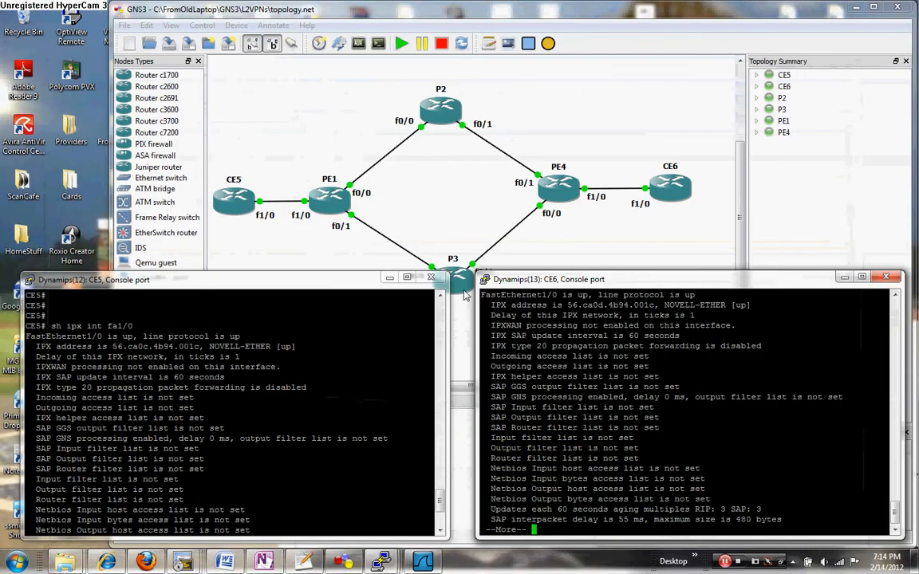
pyautogui.click(275, 122)
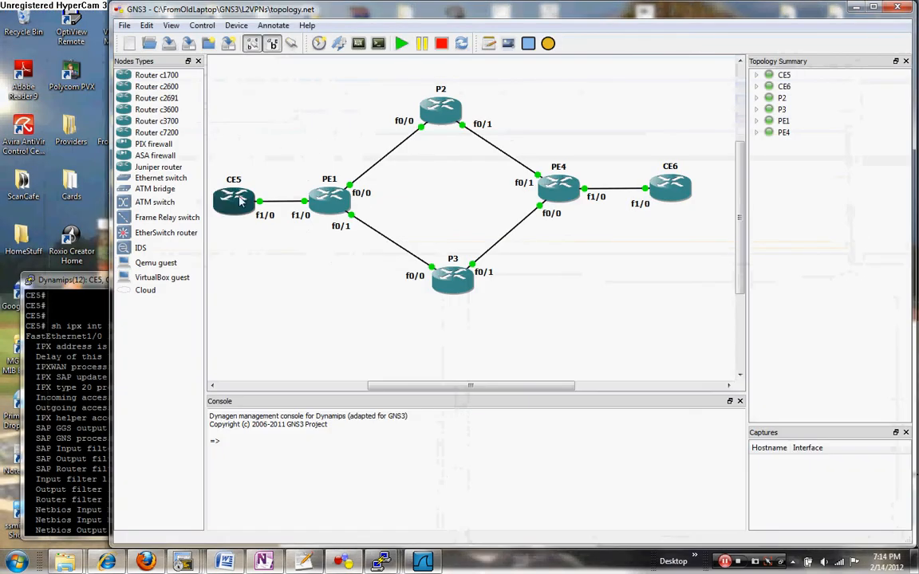
pyautogui.moveTo(673, 190)
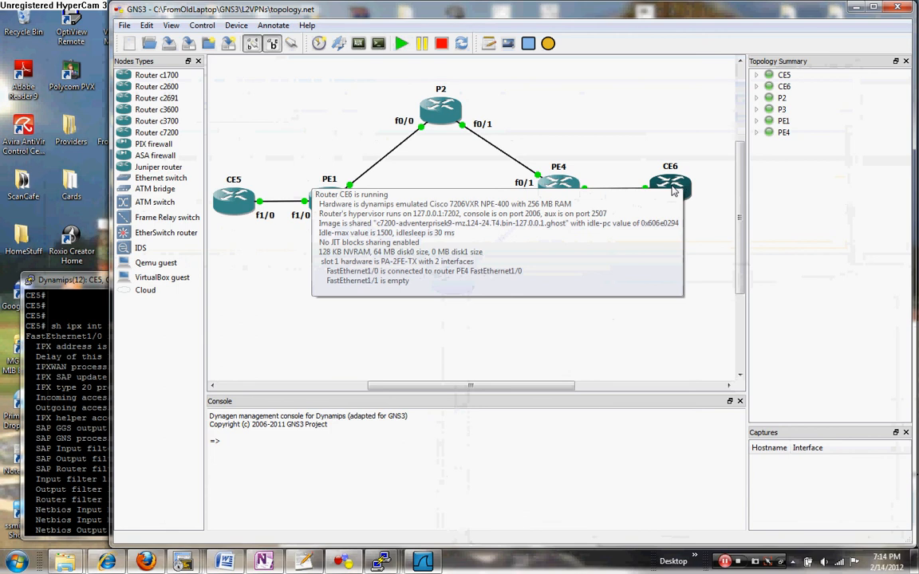